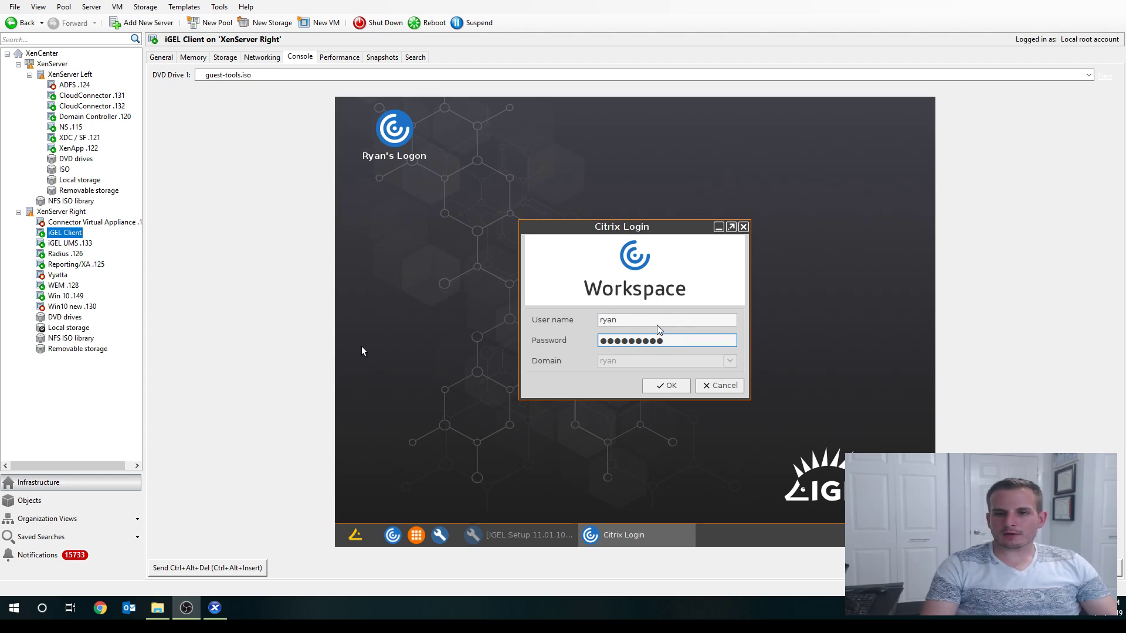
# - Attempt the Citrix Workspace login, then view and dismiss the certificate error details
pyautogui.click(667, 386)
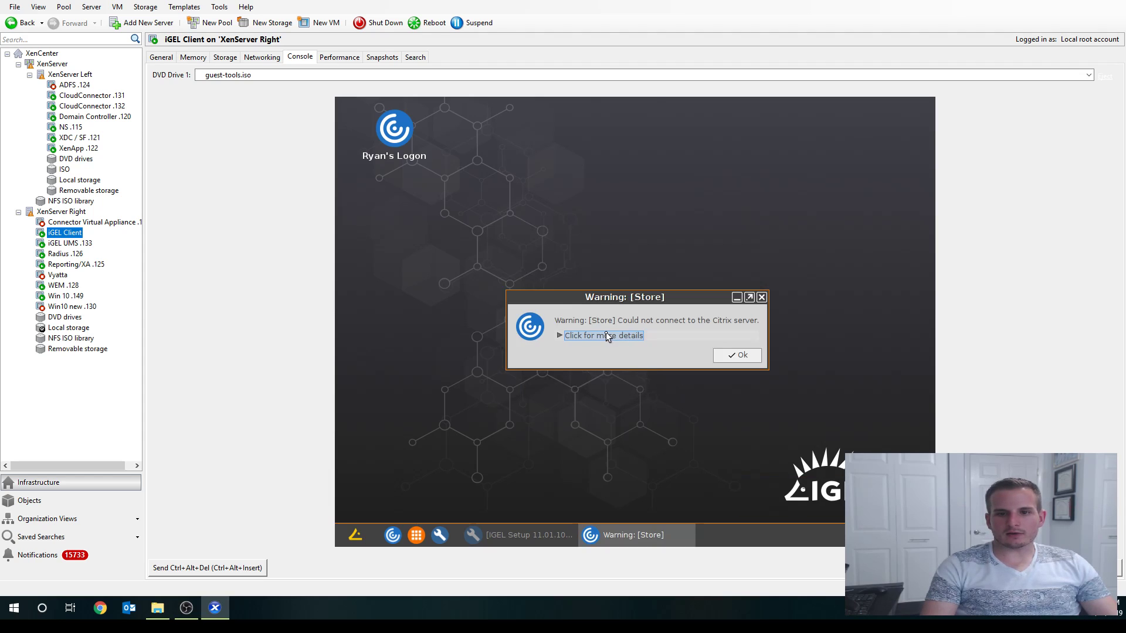
pyautogui.click(606, 336)
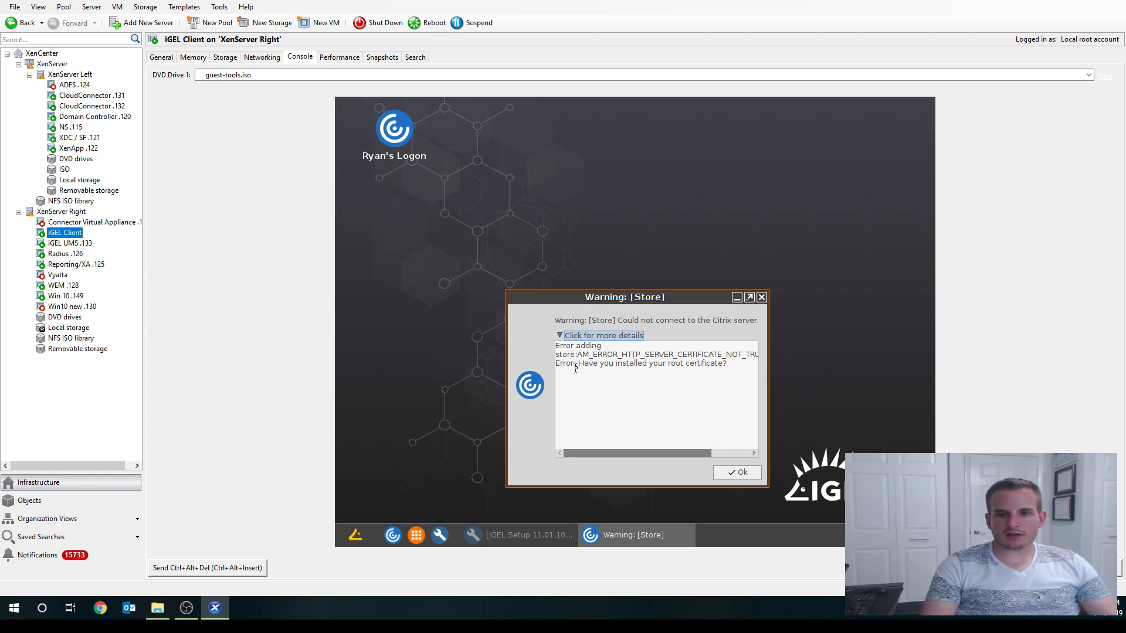
pyautogui.click(740, 474)
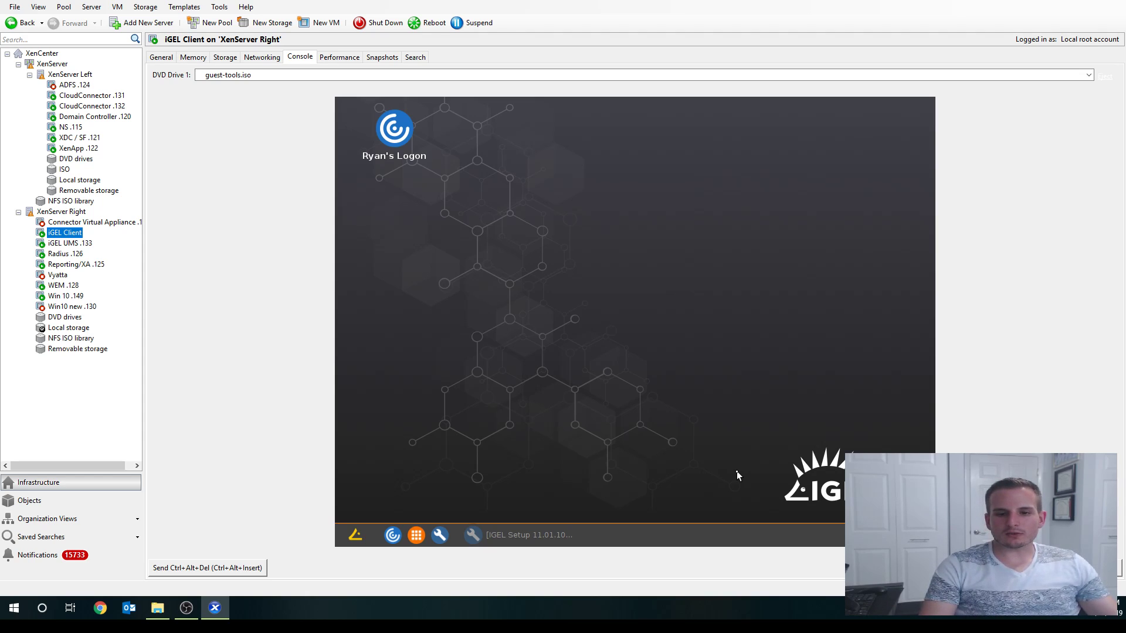
# - Review the certificate files on iGEL UMS .133, then switch to Domain Controller .120
pyautogui.click(70, 248)
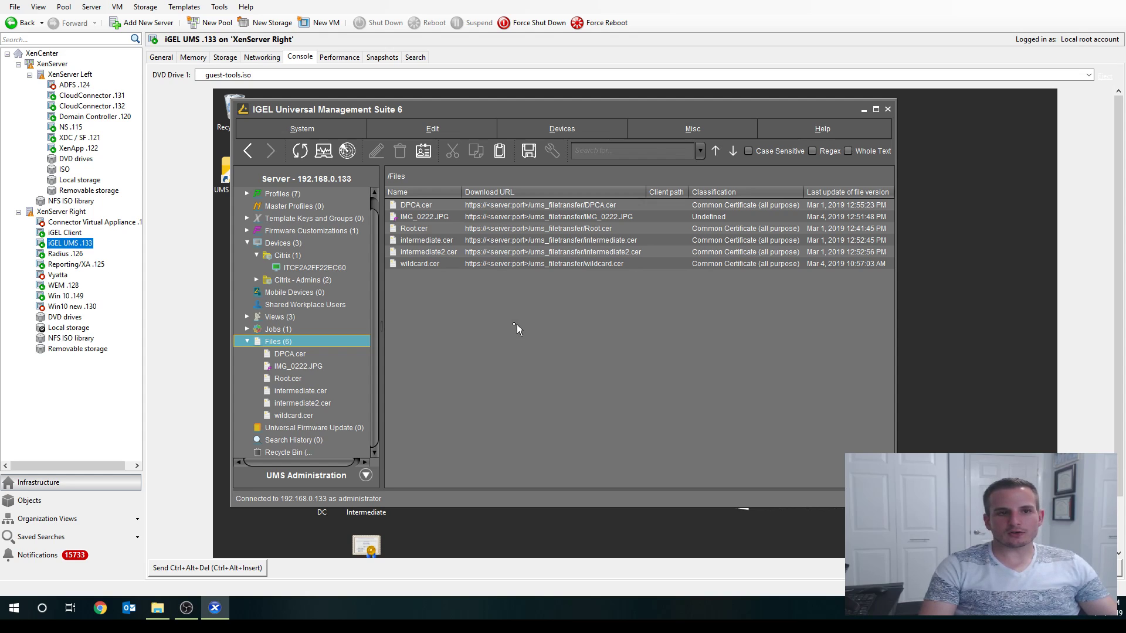
pyautogui.click(105, 117)
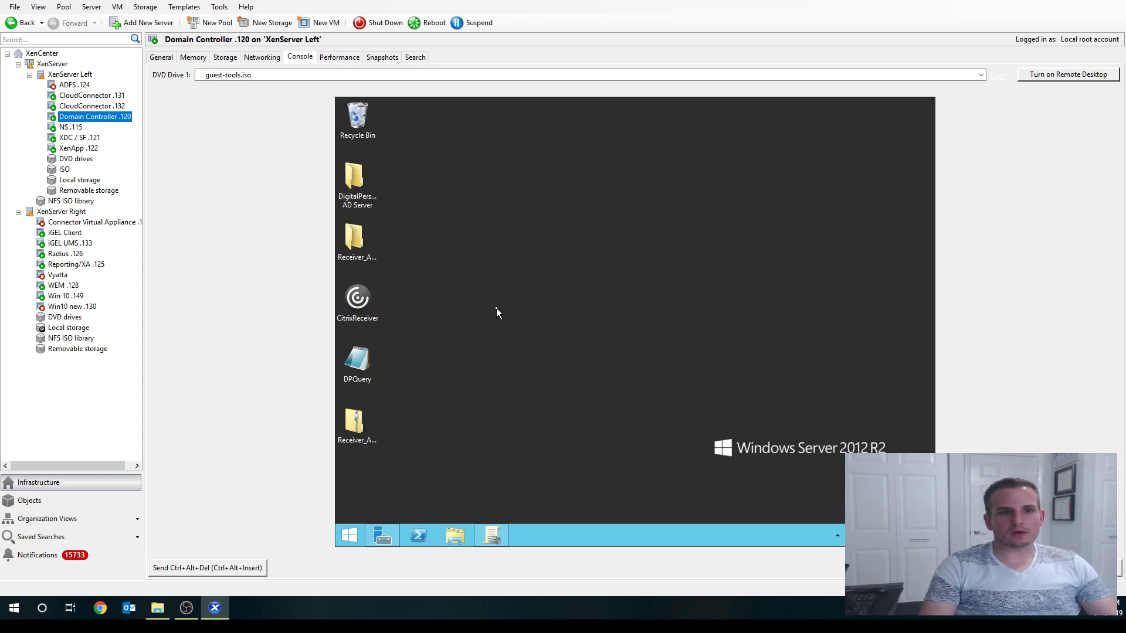
# - Launch the Microsoft Management Console by searching 'mmc' from the Start screen
pyautogui.moveTo(487, 538)
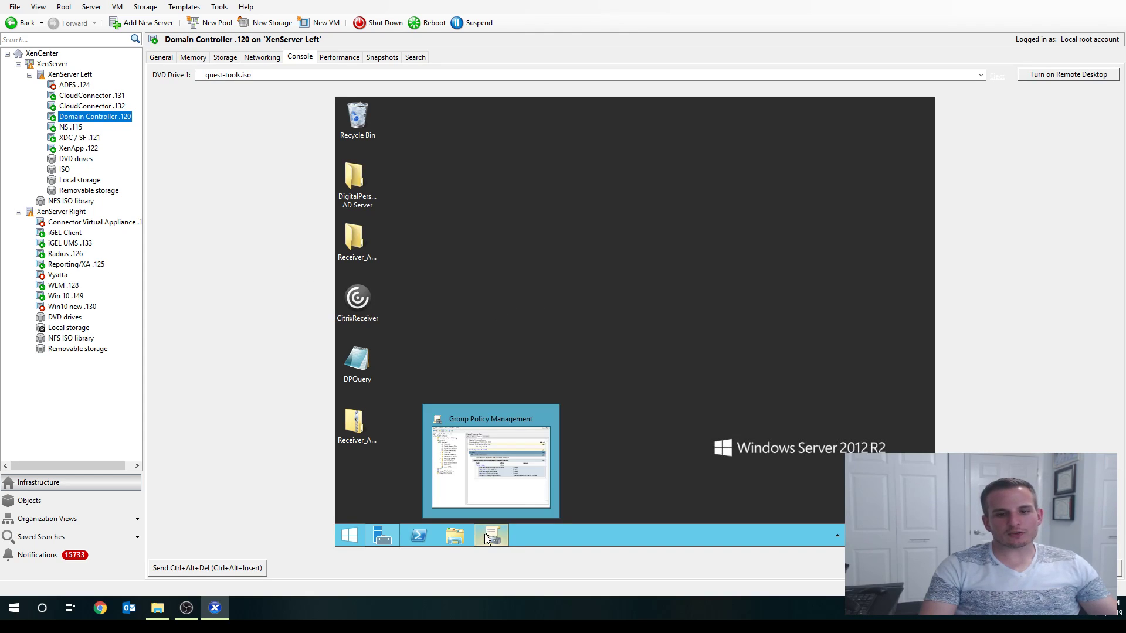
pyautogui.click(353, 538)
pyautogui.write('mmc')
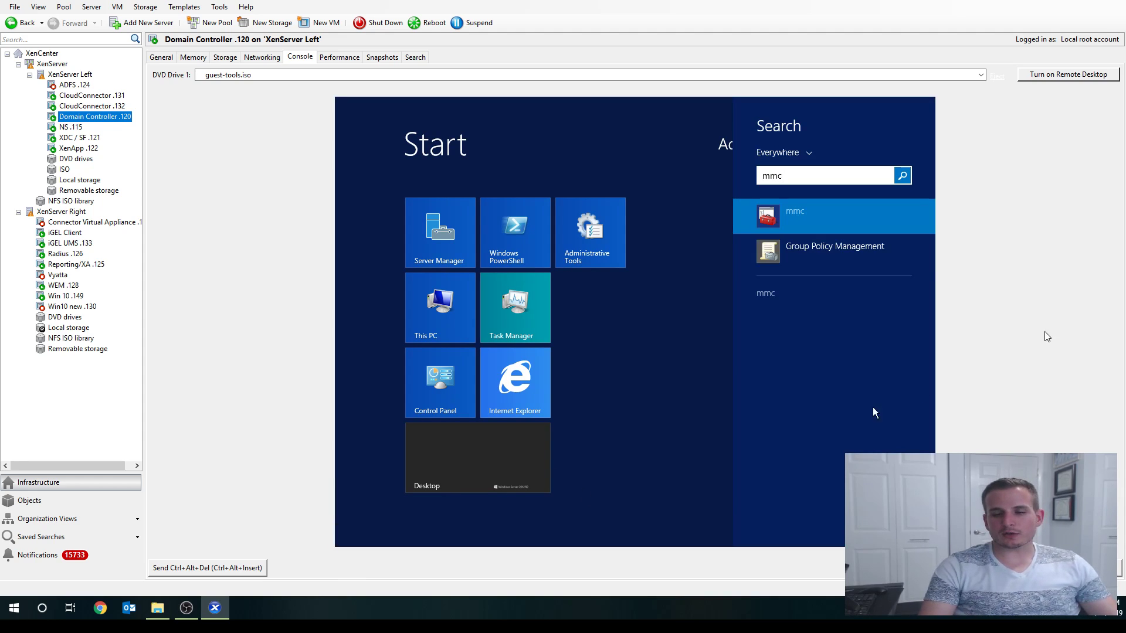
pyautogui.click(832, 215)
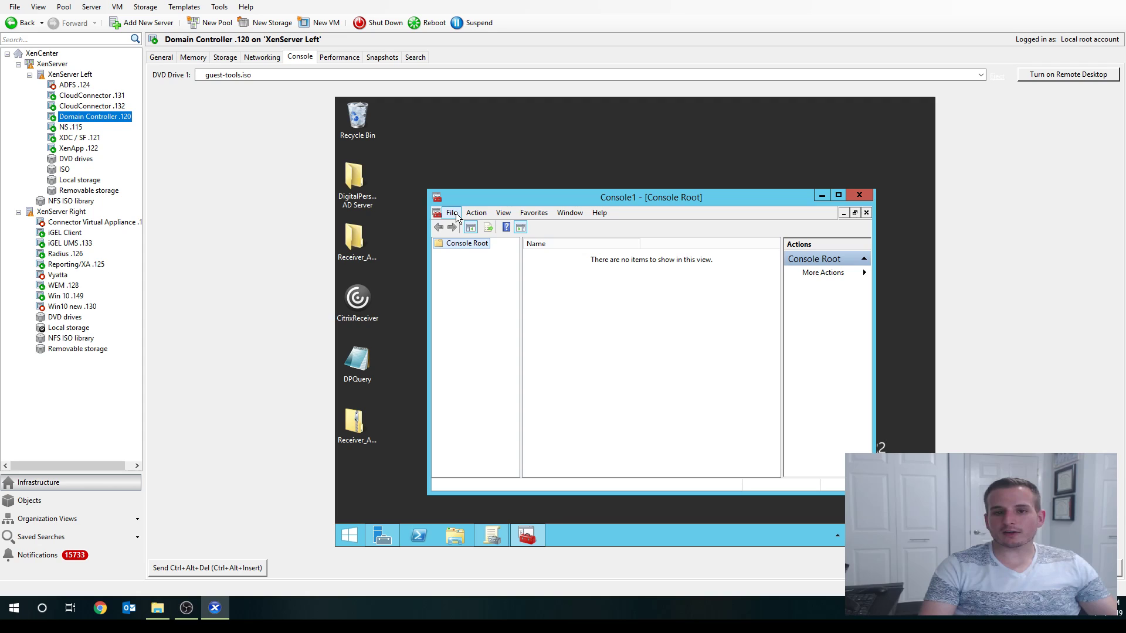
# - Add the Certificates snap-in for the local computer account and expand its stores
pyautogui.click(455, 212)
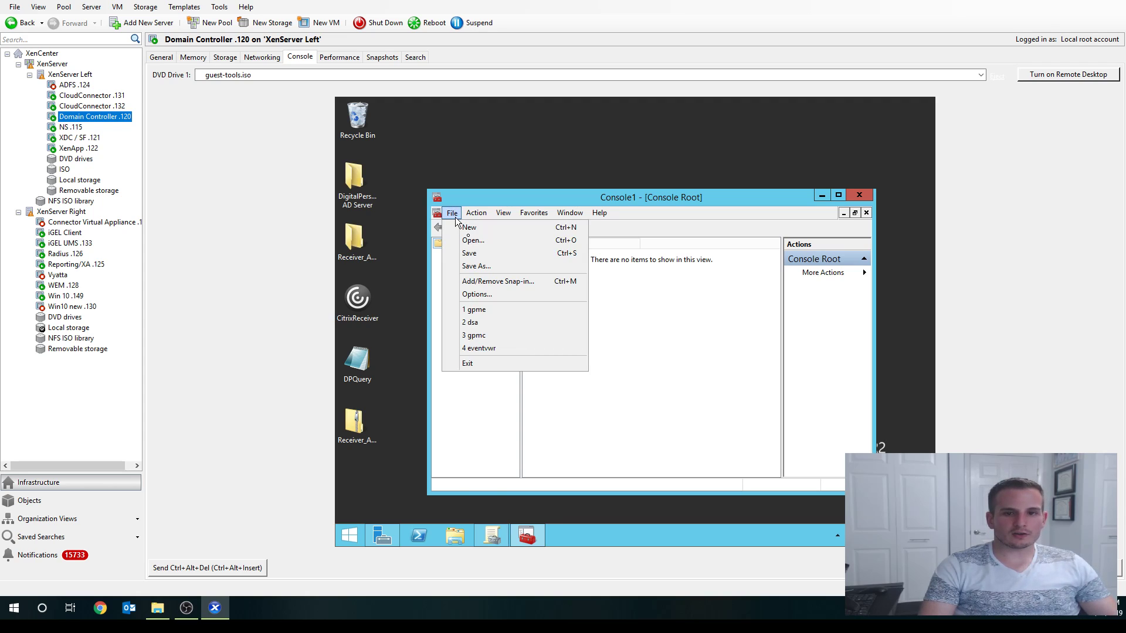
pyautogui.click(491, 282)
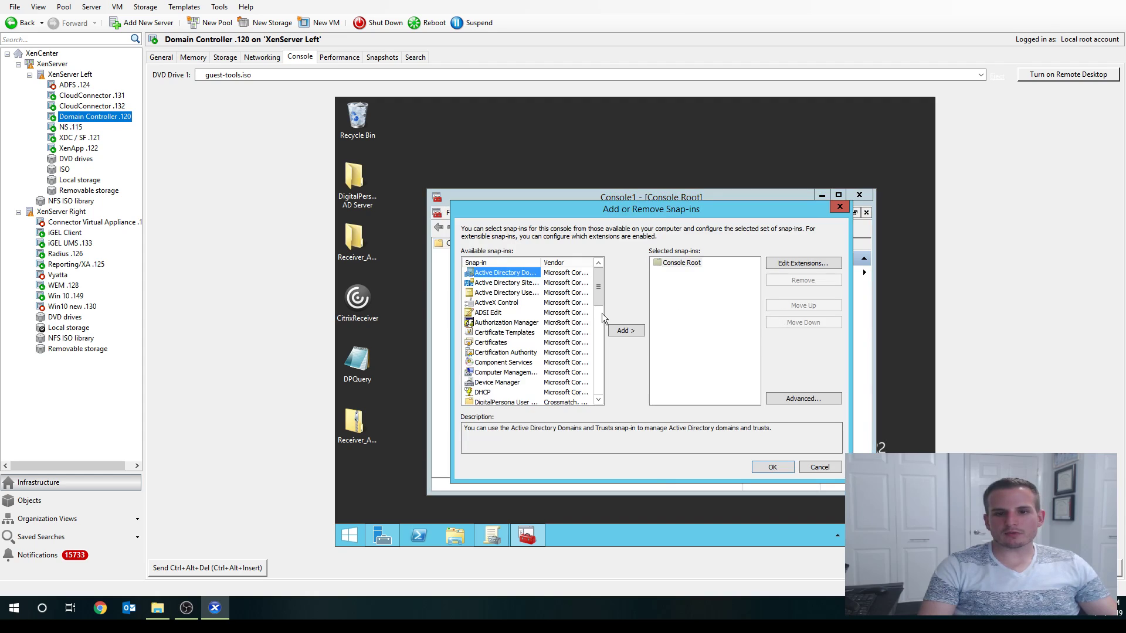
pyautogui.click(490, 343)
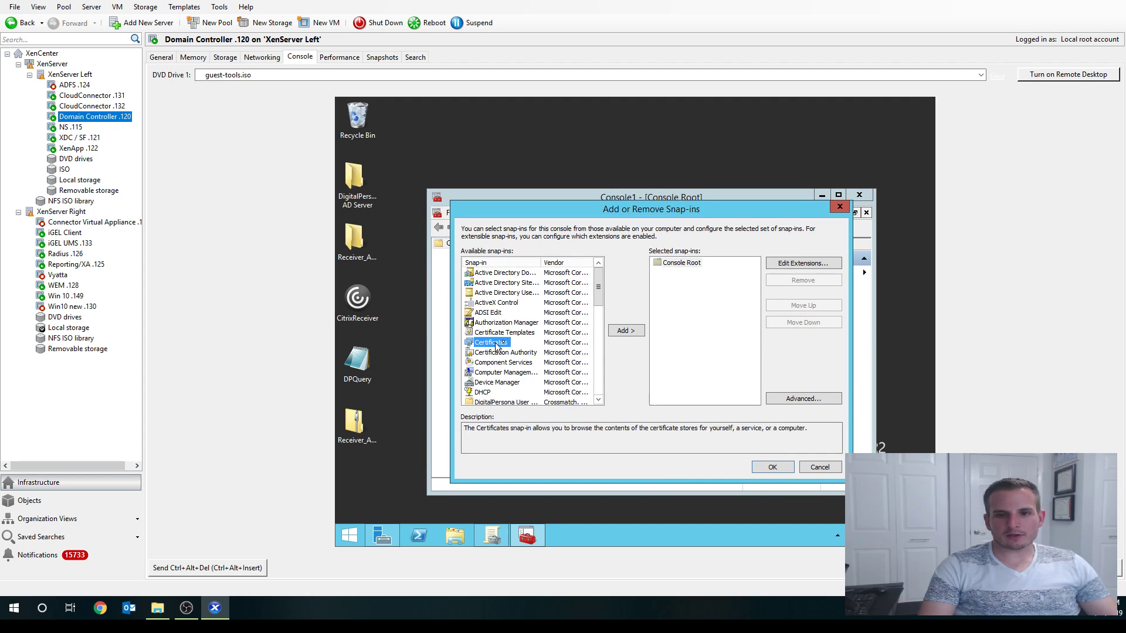
pyautogui.click(624, 331)
pyautogui.click(519, 283)
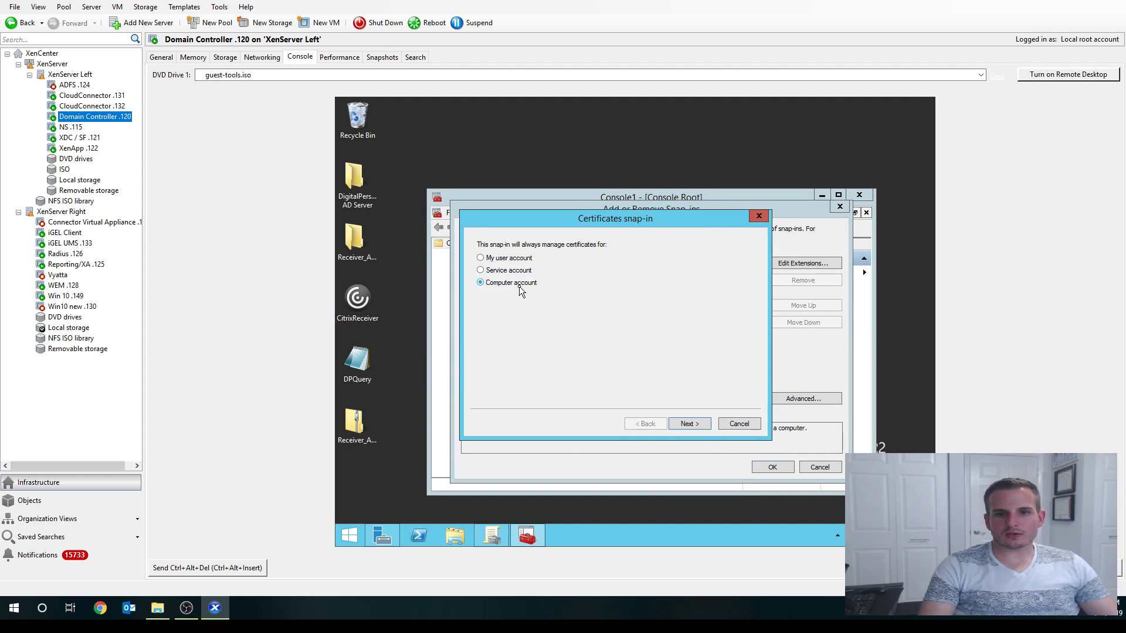
pyautogui.click(688, 424)
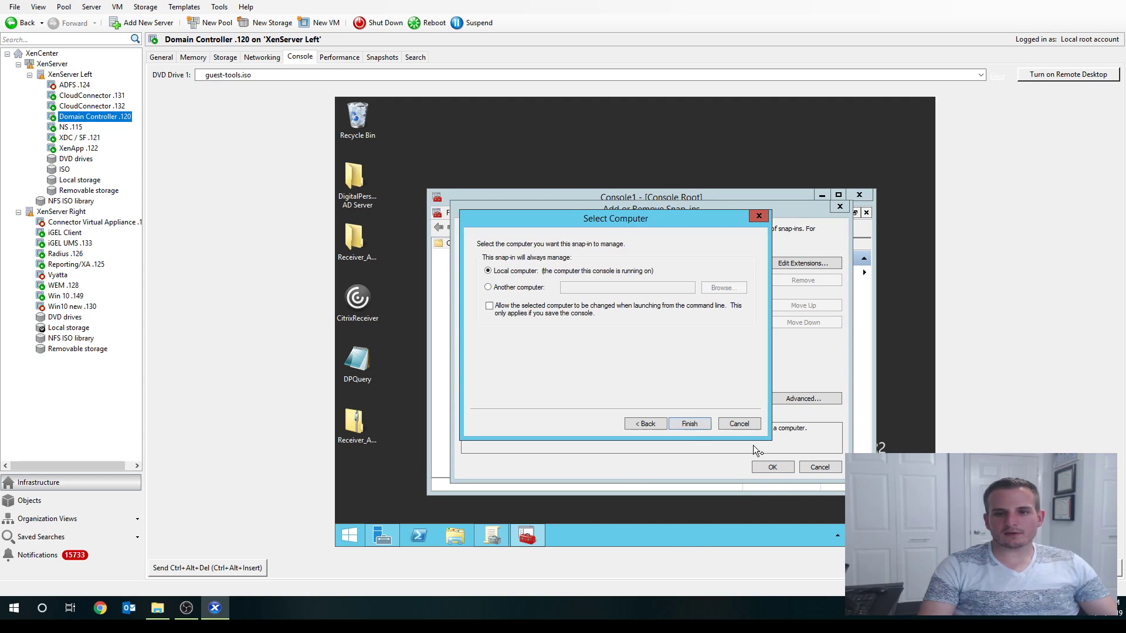
pyautogui.click(688, 424)
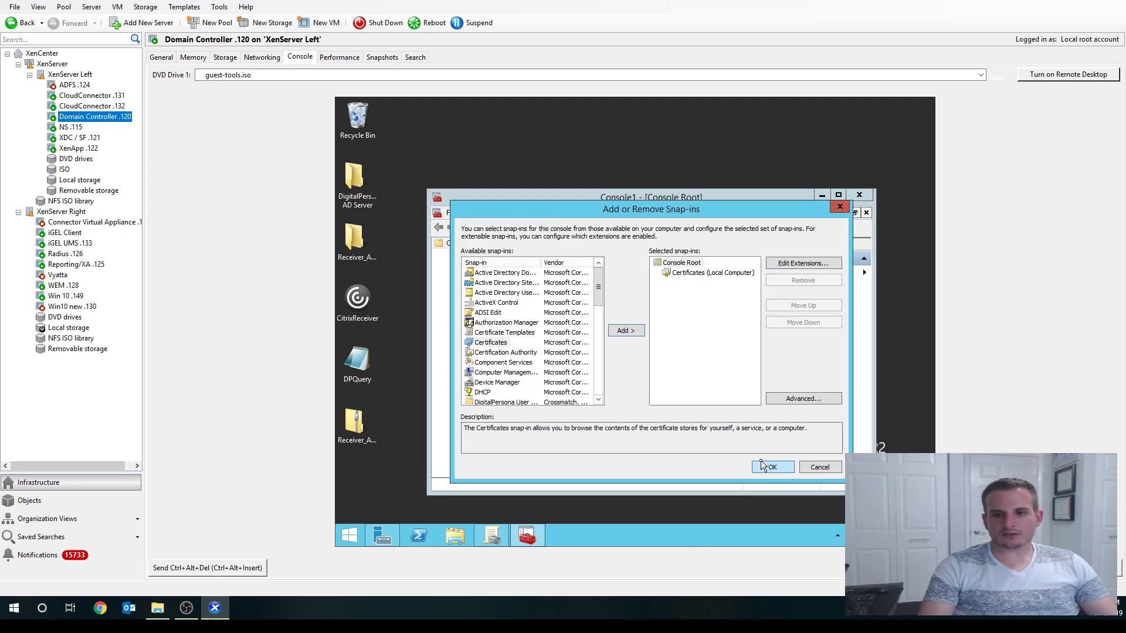
pyautogui.click(768, 467)
pyautogui.click(439, 255)
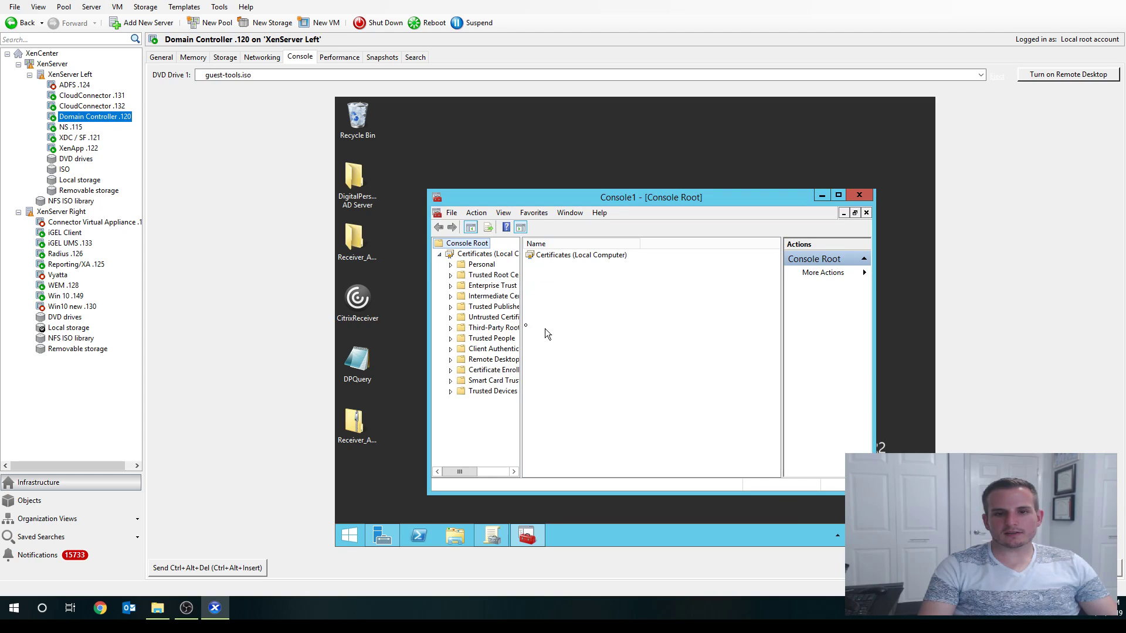
# - Maximize the console and select the domain CA certificate under Trusted Root Certification Authorities
pyautogui.click(838, 196)
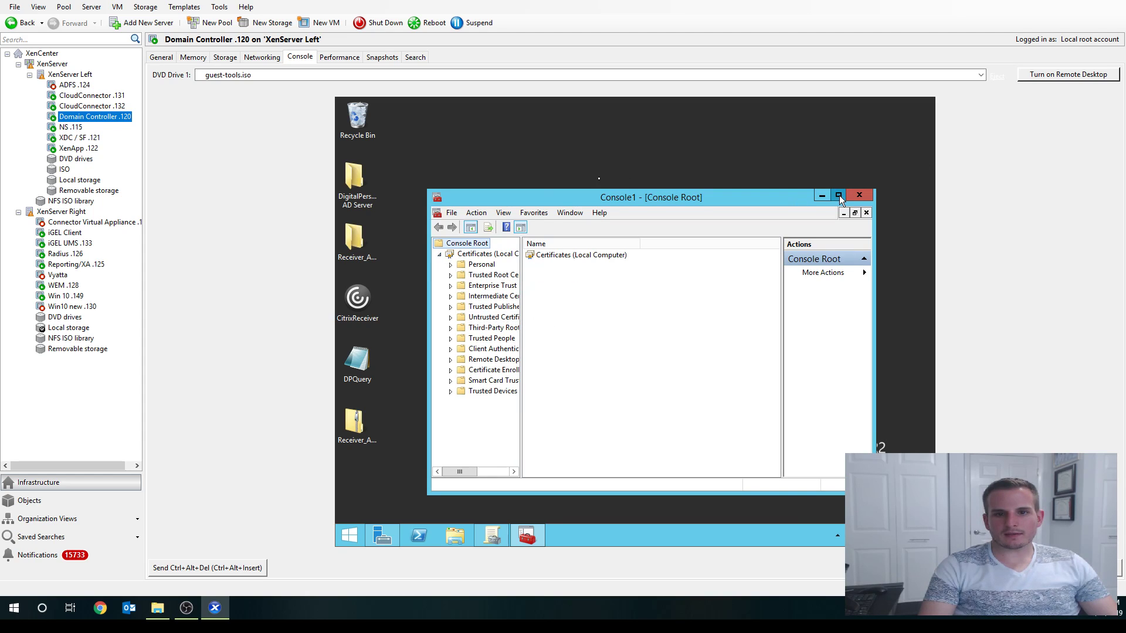
pyautogui.moveTo(427, 227); pyautogui.dragTo(499, 228)
pyautogui.click(394, 179)
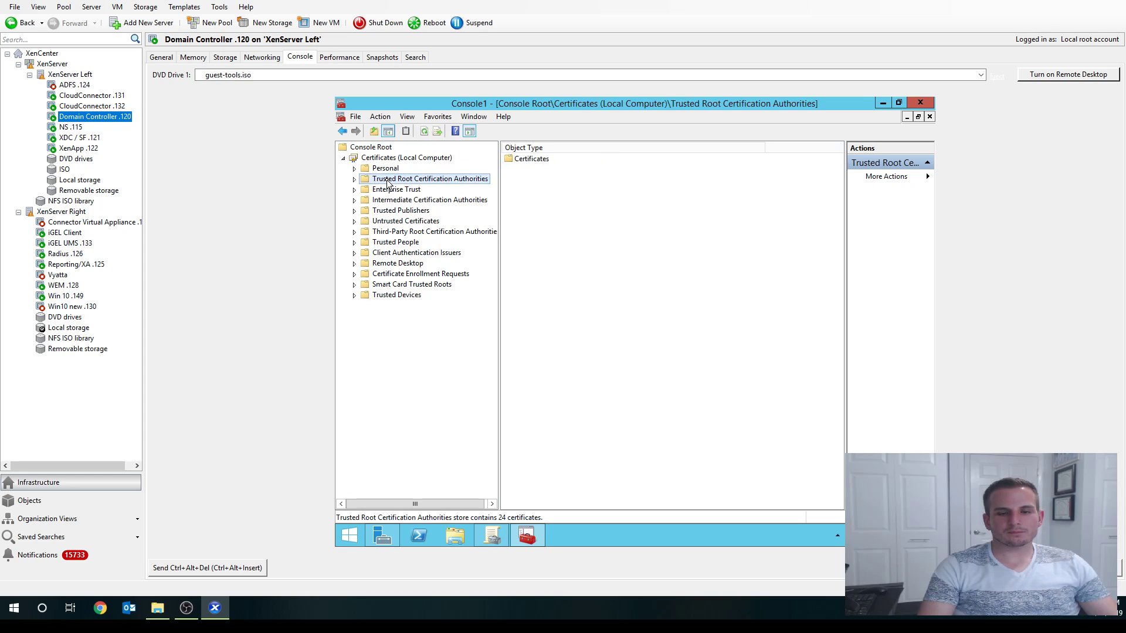
pyautogui.click(354, 179)
pyautogui.click(400, 189)
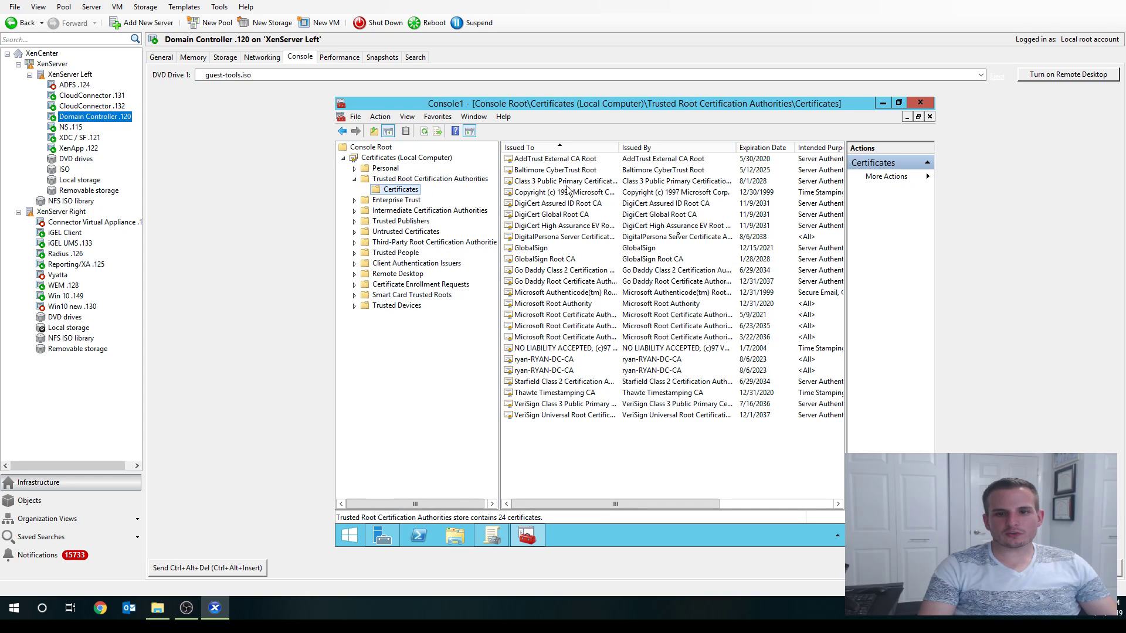
pyautogui.click(574, 358)
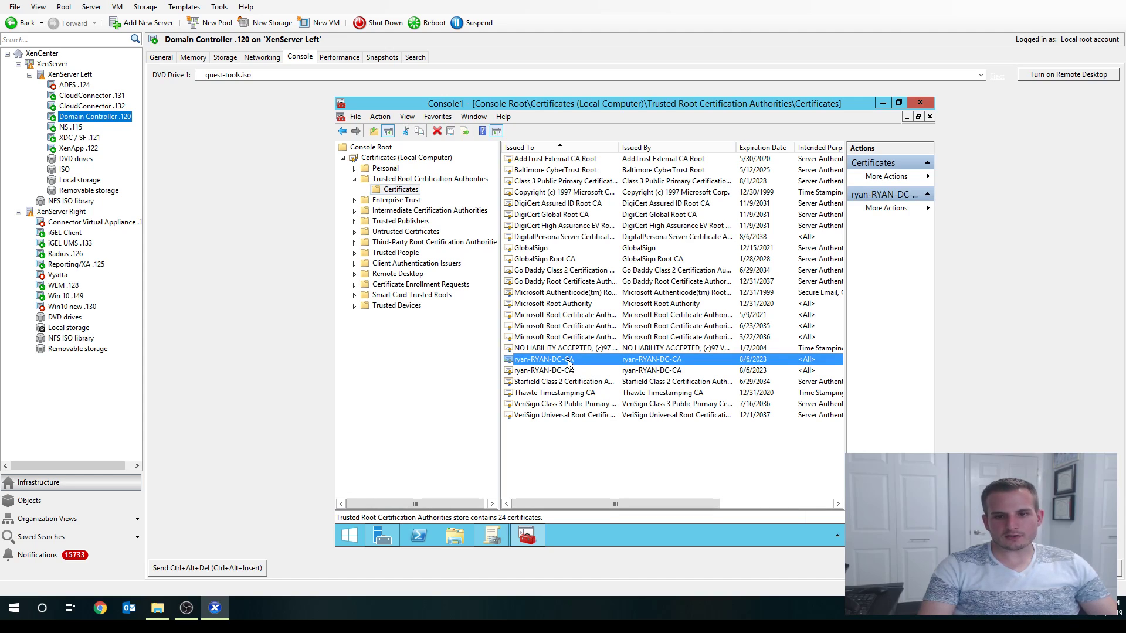
# - Start exporting the domain CA certificate in Base-64 encoded X.509 format
pyautogui.rightClick(569, 360)
pyautogui.moveTo(612, 388)
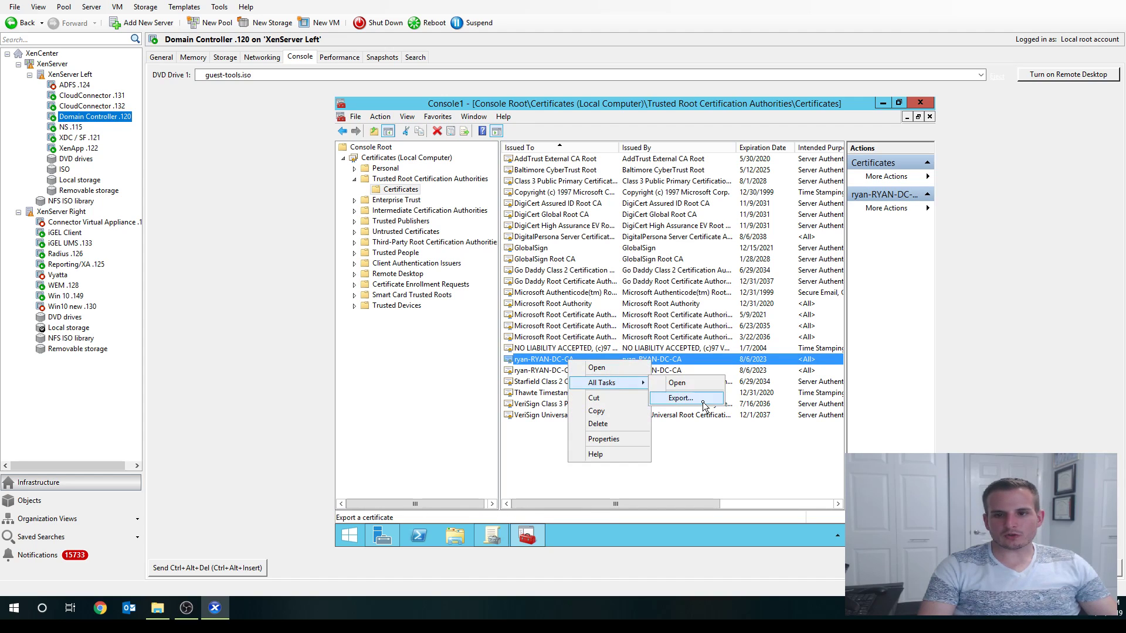
pyautogui.click(685, 398)
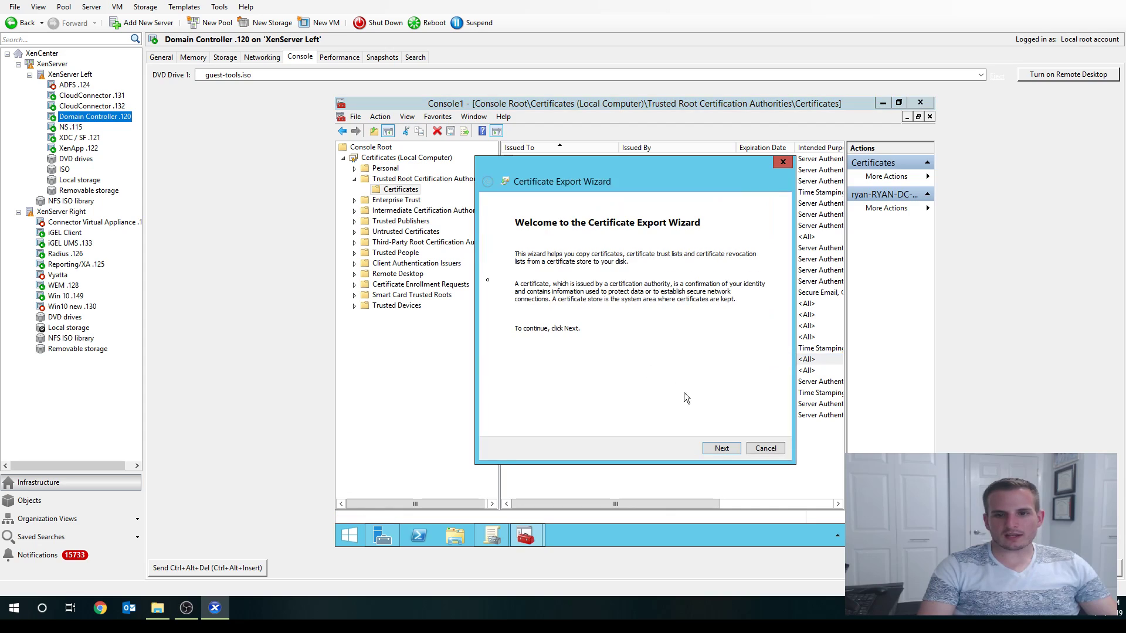
pyautogui.click(722, 449)
pyautogui.click(597, 291)
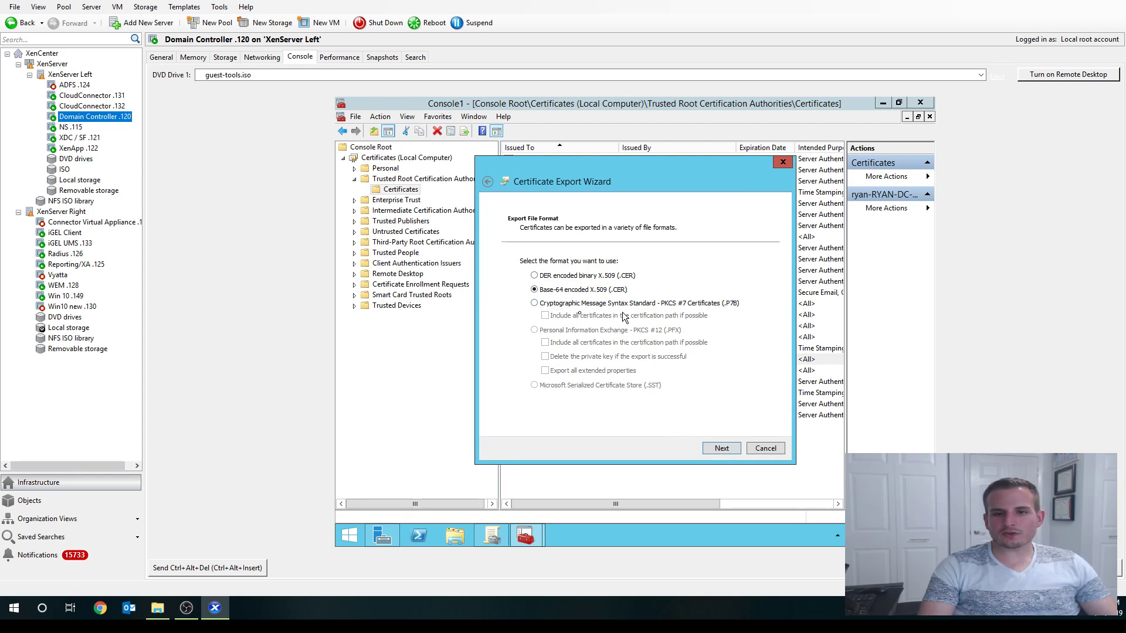
pyautogui.click(718, 450)
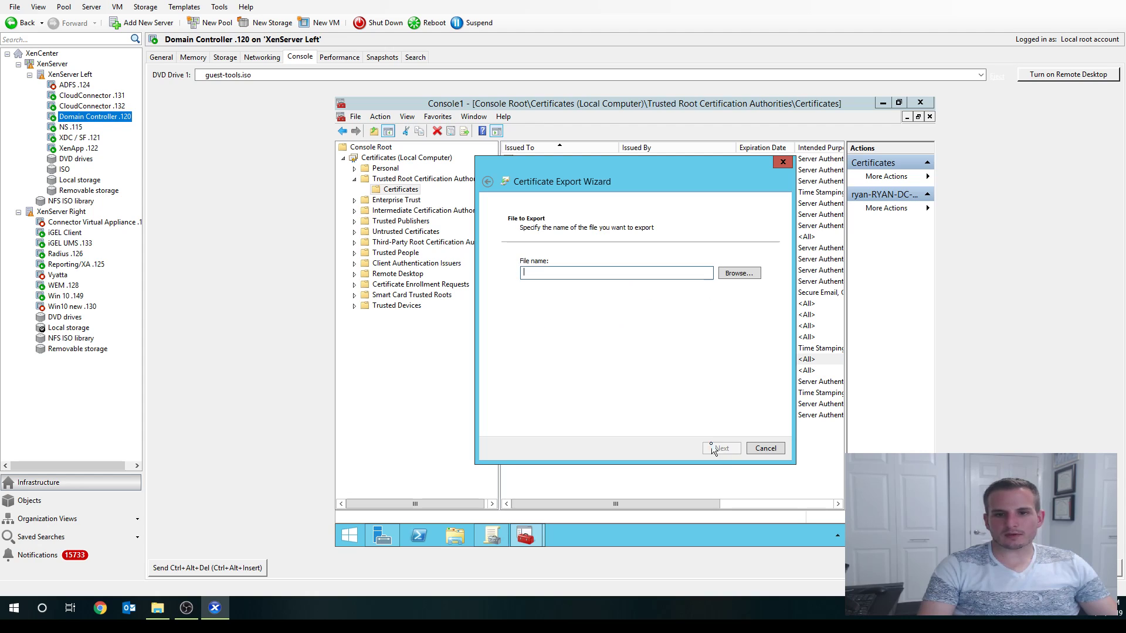
# - Save the export as C:\DC Root.cer and complete the wizard
pyautogui.click(737, 273)
pyautogui.write('DC')
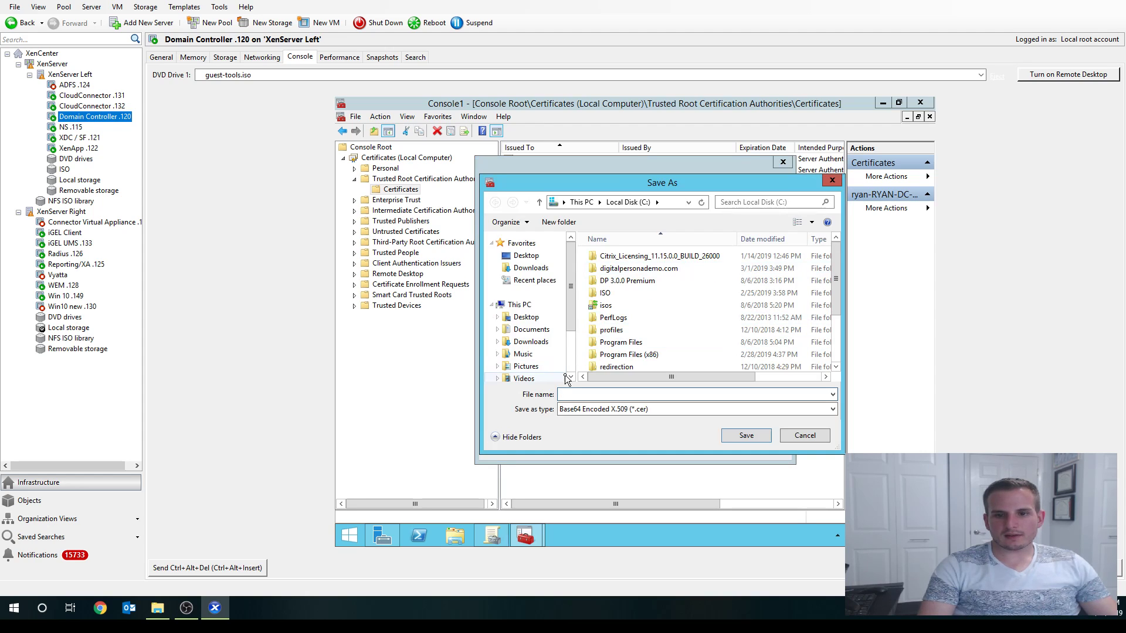
pyautogui.write(' Root')
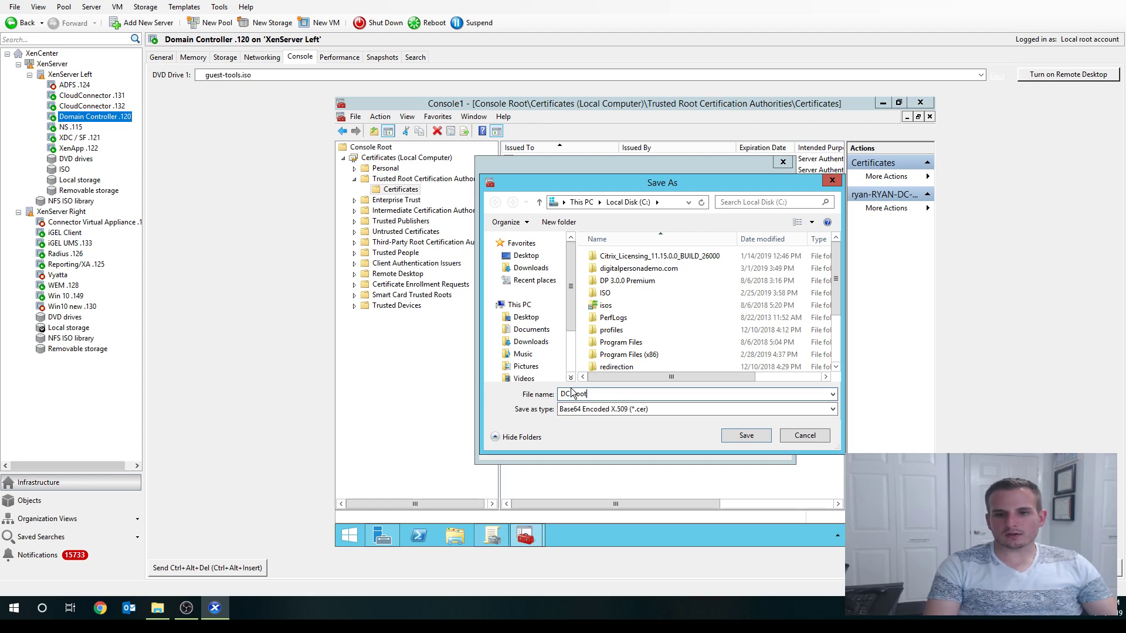
pyautogui.click(744, 437)
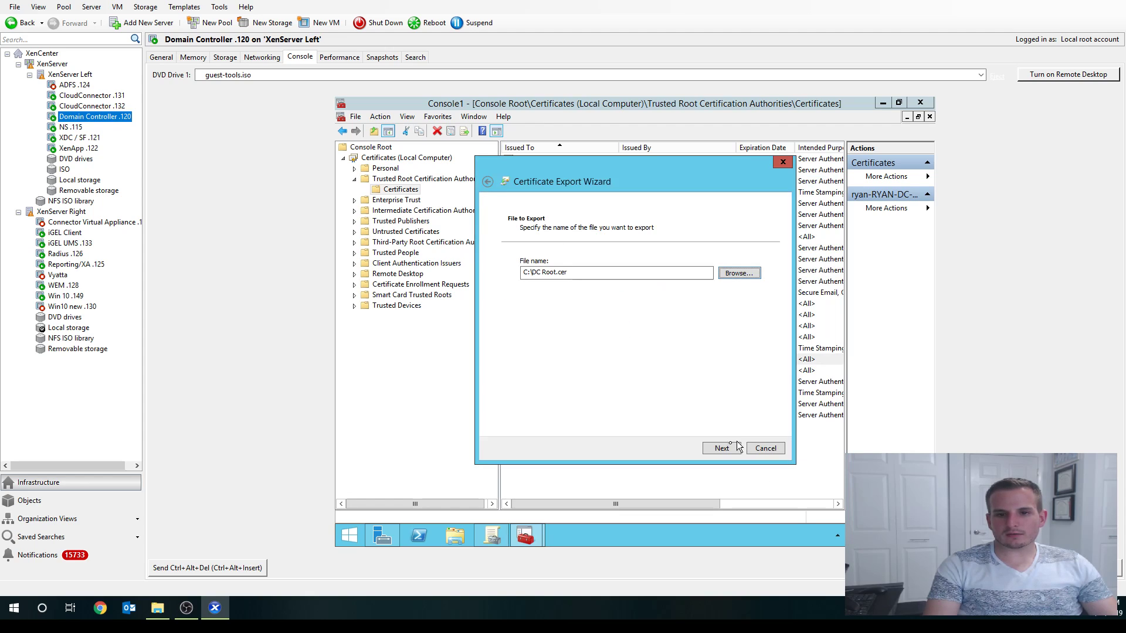
pyautogui.click(722, 448)
pyautogui.click(720, 447)
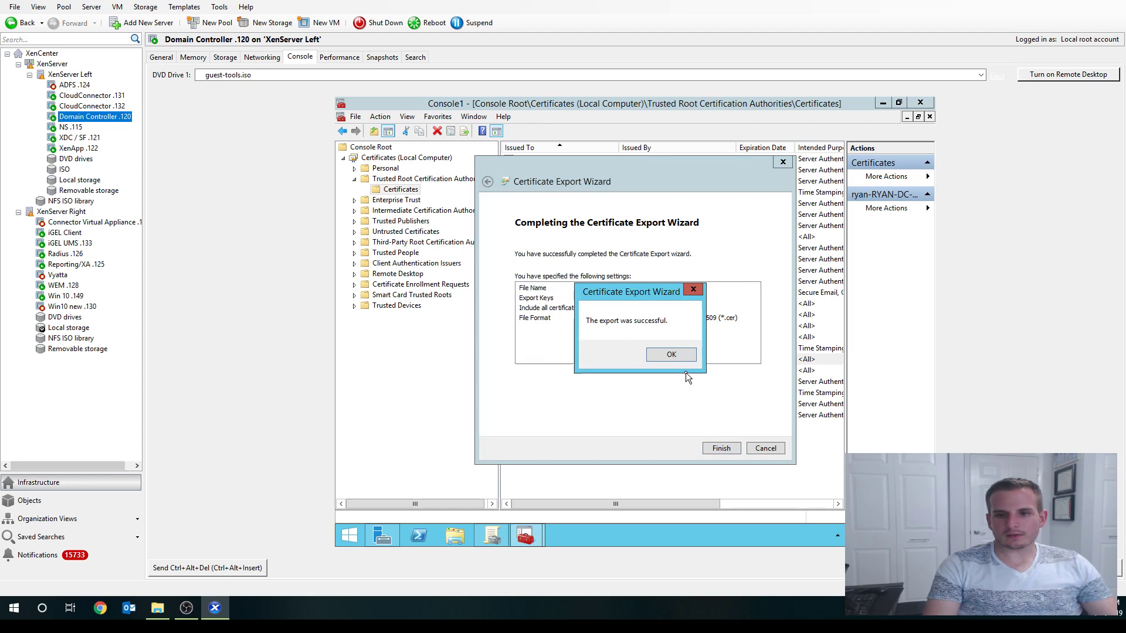
pyautogui.click(680, 356)
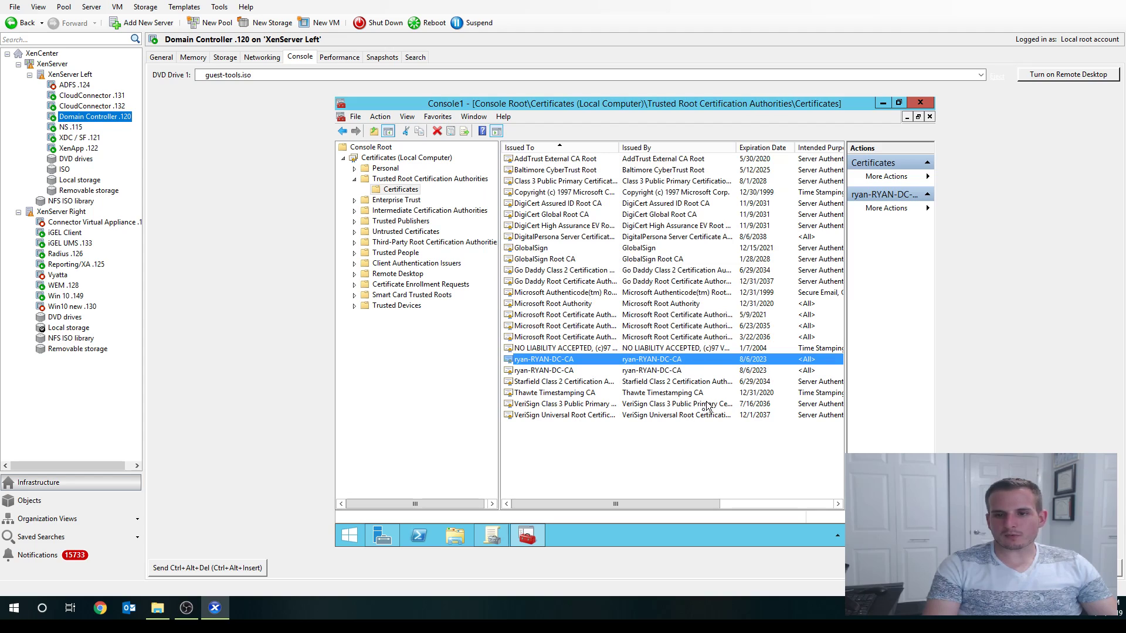
# - Open the Intermediate Certification Authorities certificates and inspect the domain CA certificate's properties
pyautogui.click(393, 212)
pyautogui.doubleClick(394, 213)
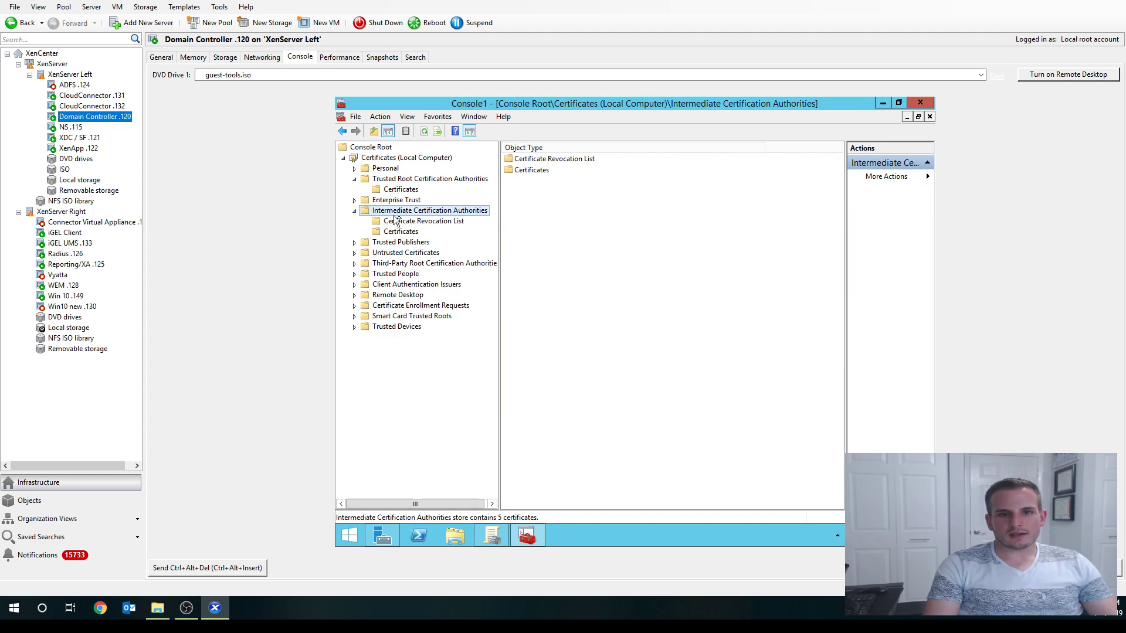
pyautogui.click(401, 232)
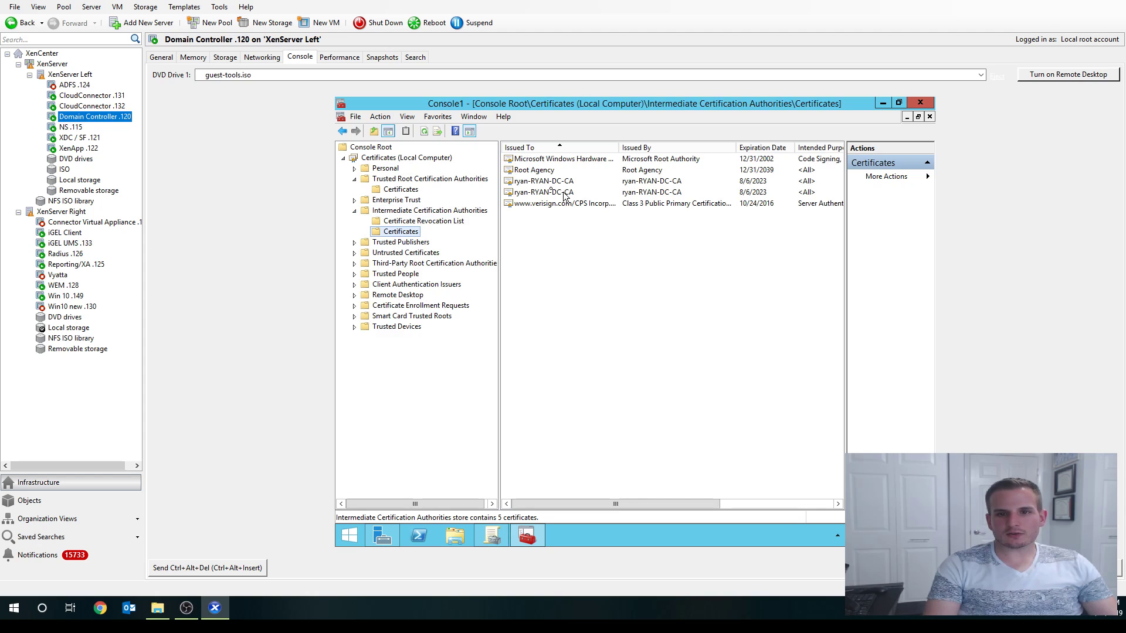
pyautogui.click(545, 182)
pyautogui.rightClick(545, 182)
pyautogui.click(578, 261)
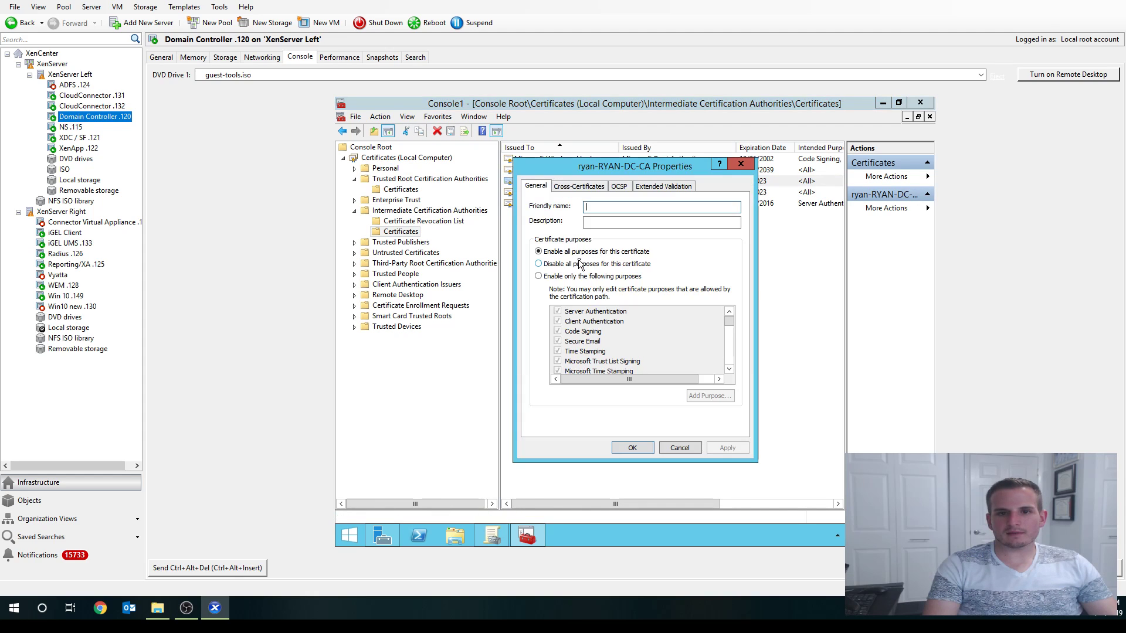
pyautogui.click(680, 448)
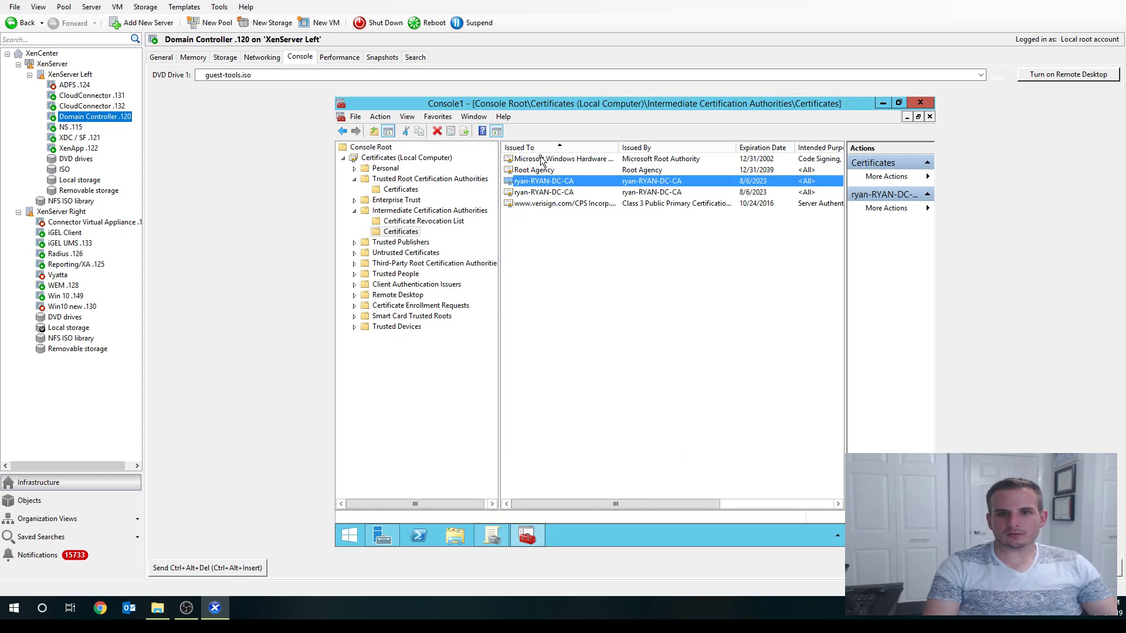
# - Export the intermediate CA certificate in Base-64 format as 'DC Intermediate'
pyautogui.rightClick(537, 181)
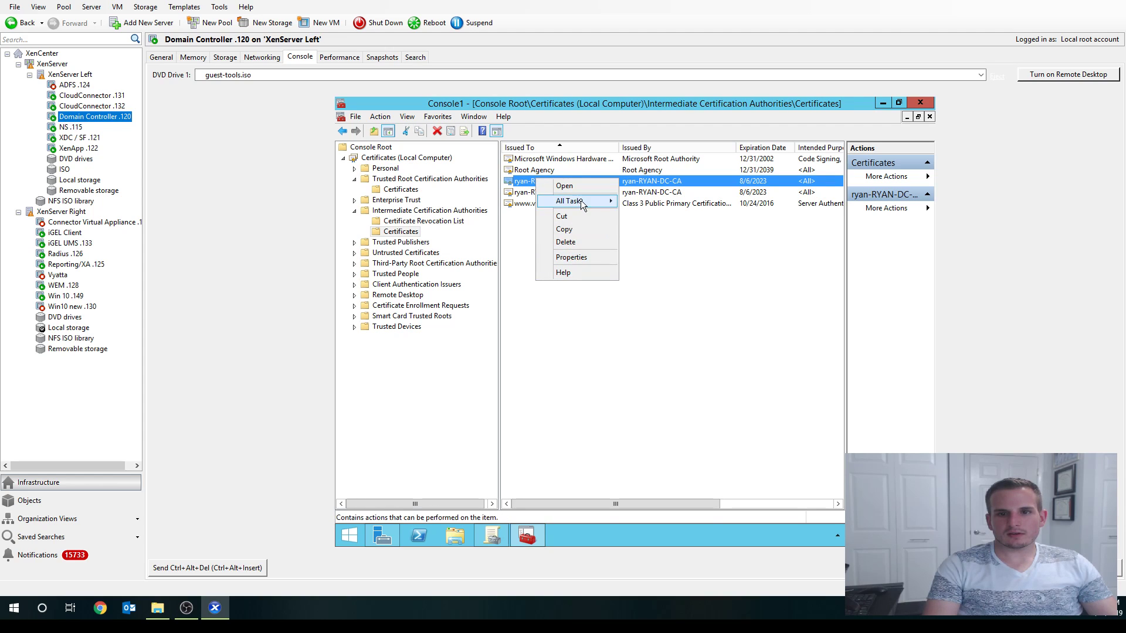
pyautogui.moveTo(580, 201)
pyautogui.click(641, 219)
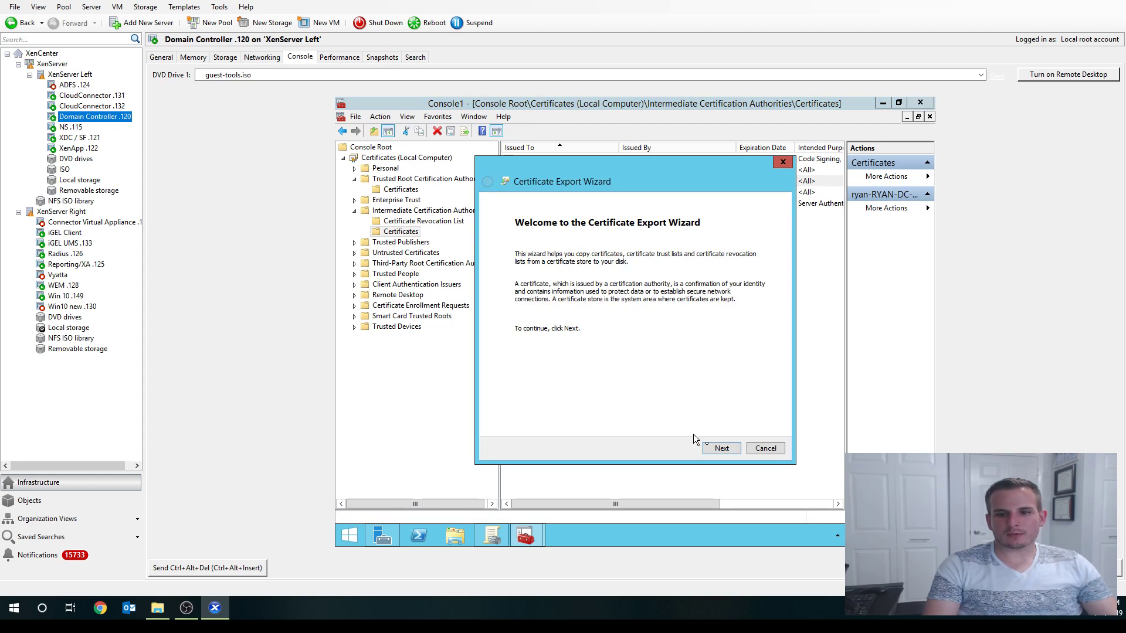
pyautogui.click(720, 448)
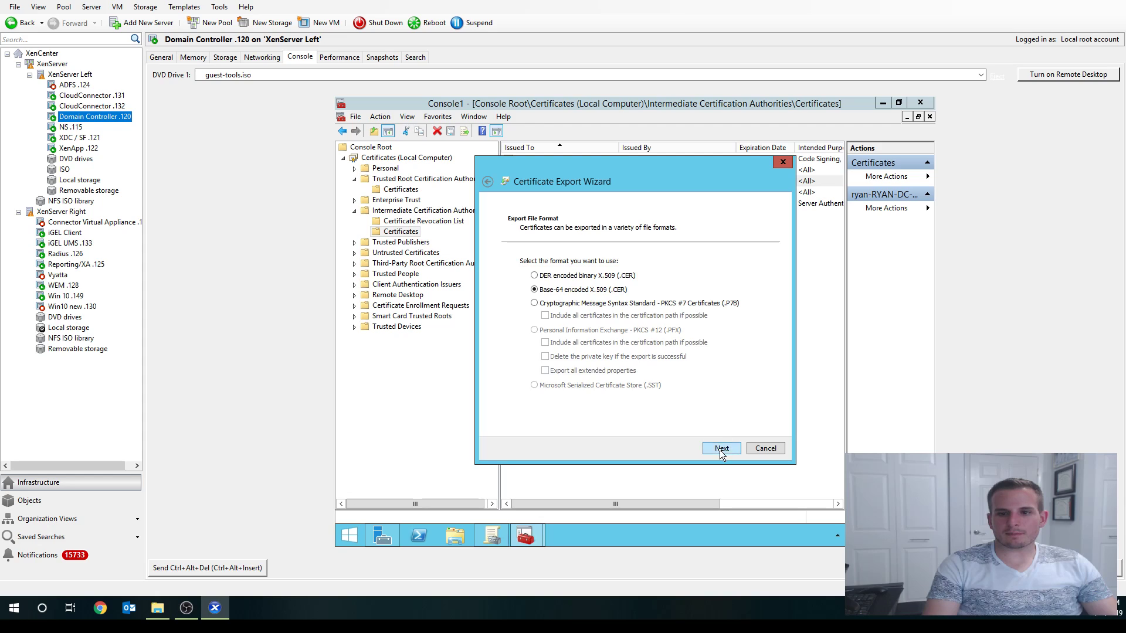
pyautogui.click(721, 448)
pyautogui.click(725, 275)
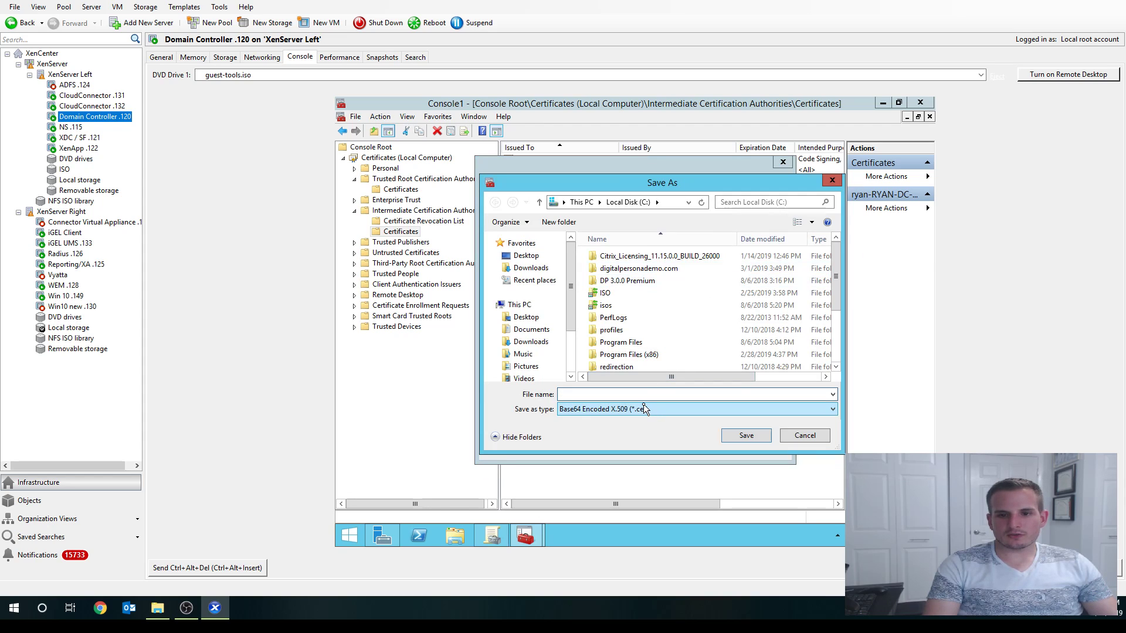
pyautogui.write('DC In')
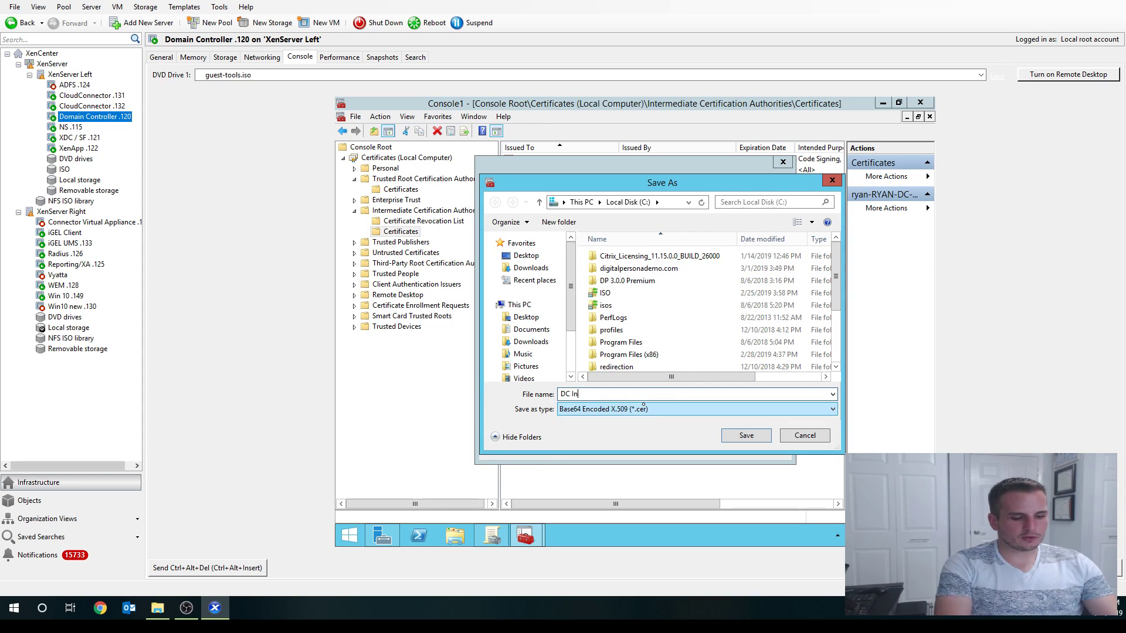
pyautogui.write('termediate')
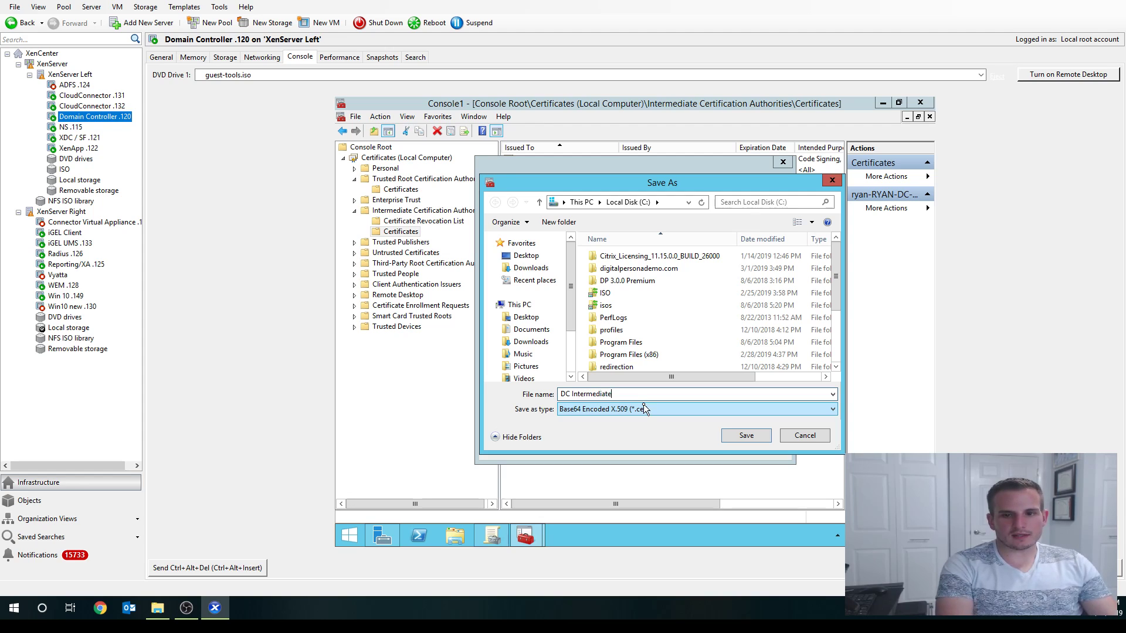
pyautogui.press('Return')
pyautogui.click(732, 450)
pyautogui.click(728, 447)
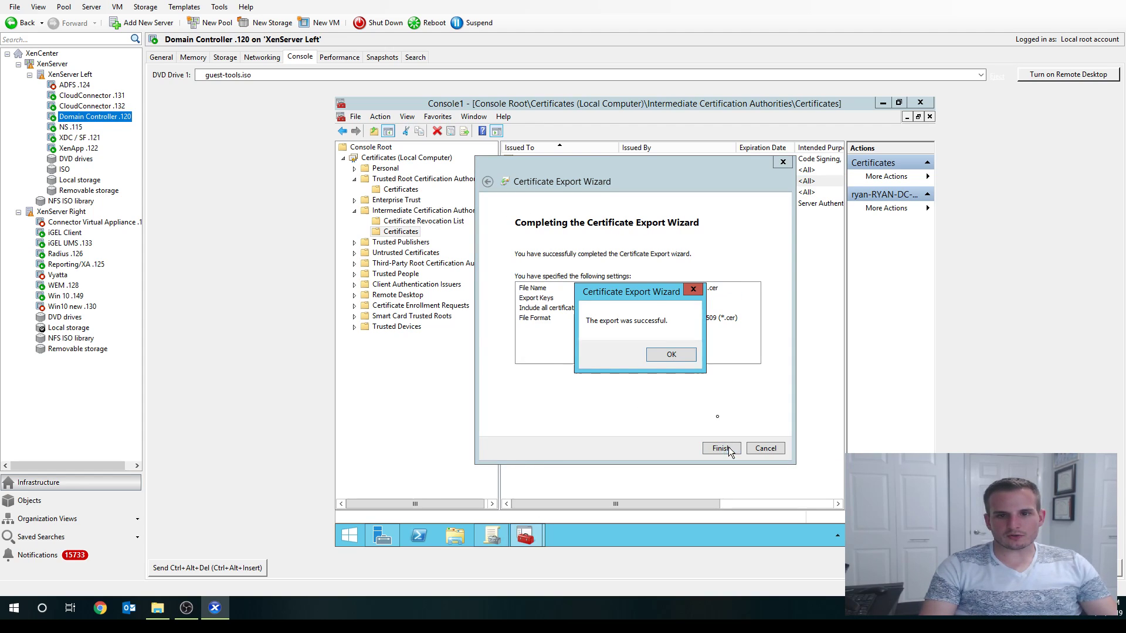
pyautogui.click(671, 355)
# - Unlock the XDC / SF .121 console with the account password and maximize the Certificates console
pyautogui.click(82, 140)
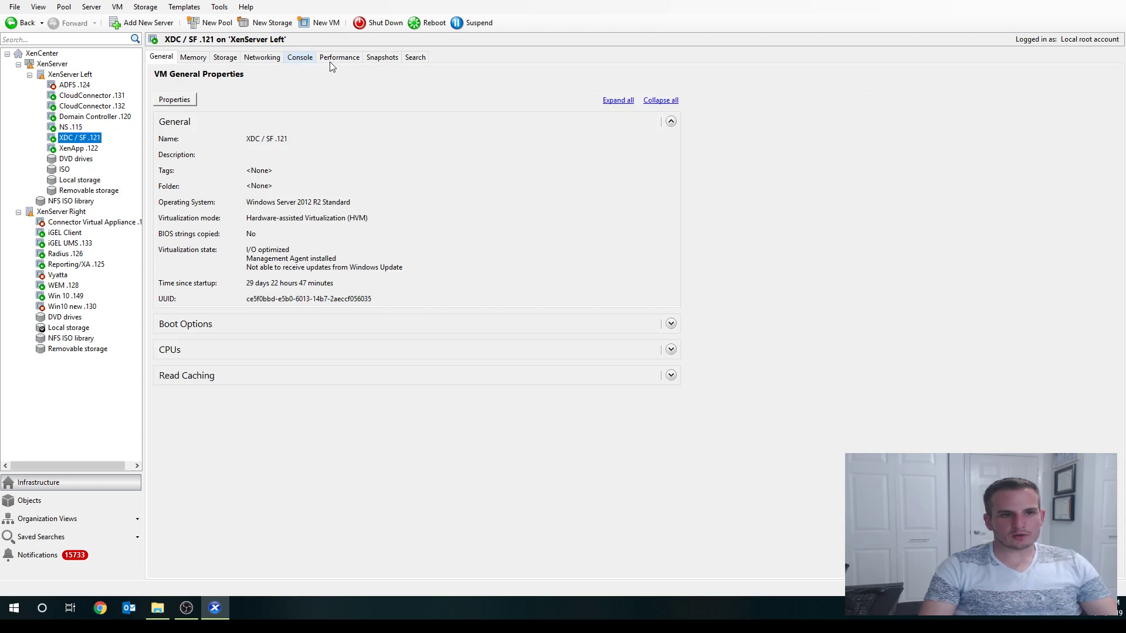
pyautogui.click(299, 57)
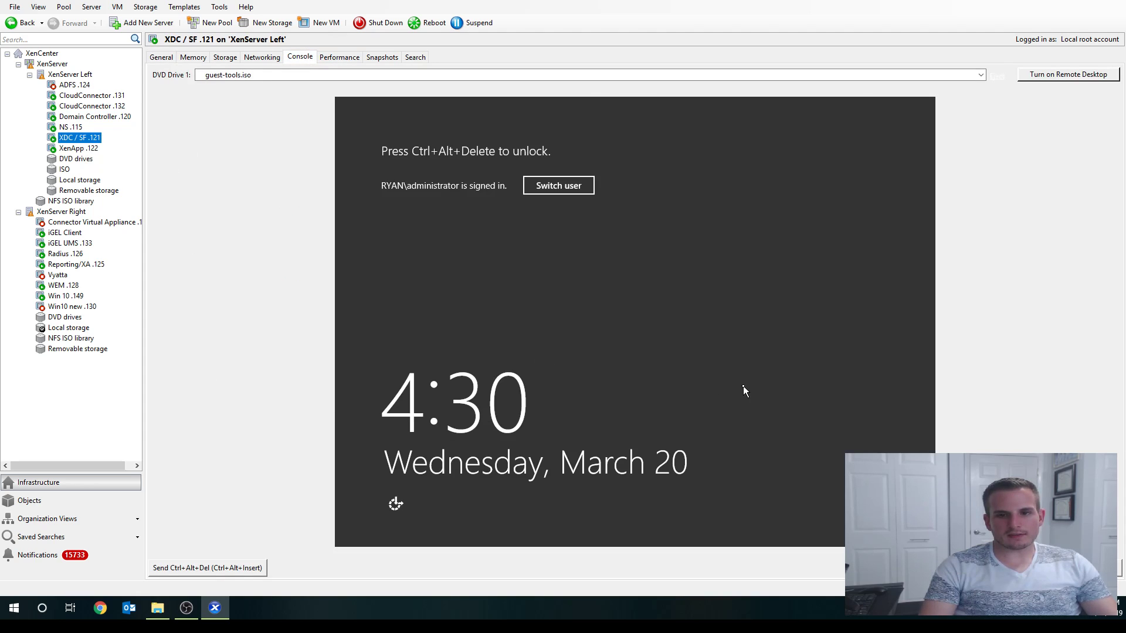
pyautogui.press('ctrl+alt+Insert')
pyautogui.write('*******')
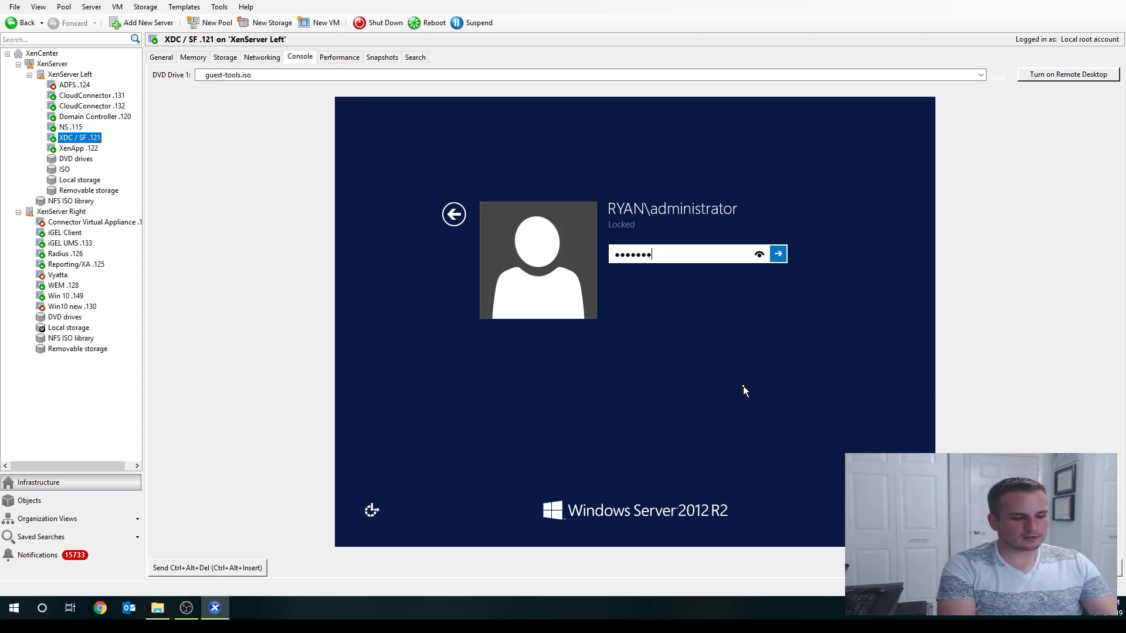
pyautogui.write('*')
pyautogui.press('Return')
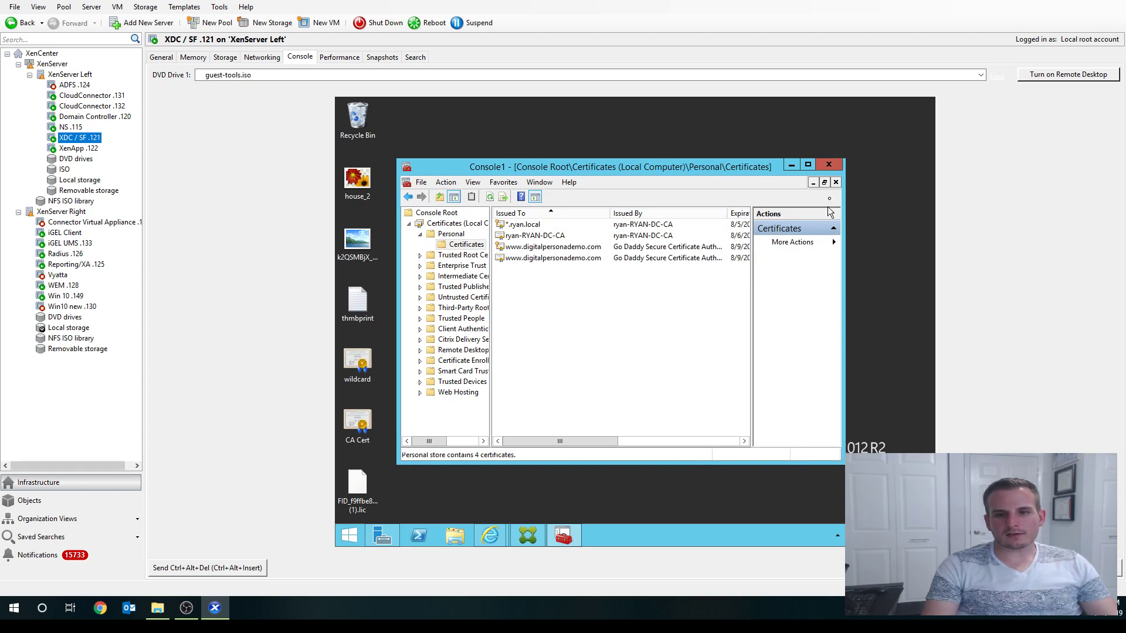
pyautogui.click(807, 164)
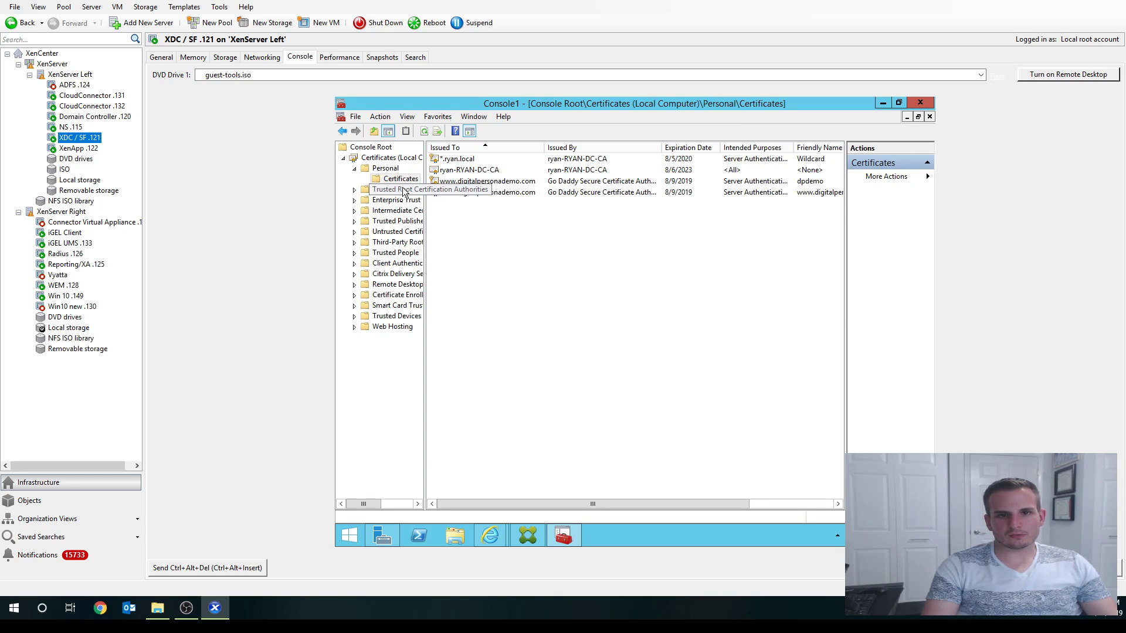
# - Start exporting the *.ryan.local wildcard certificate without its private key
pyautogui.rightClick(476, 171)
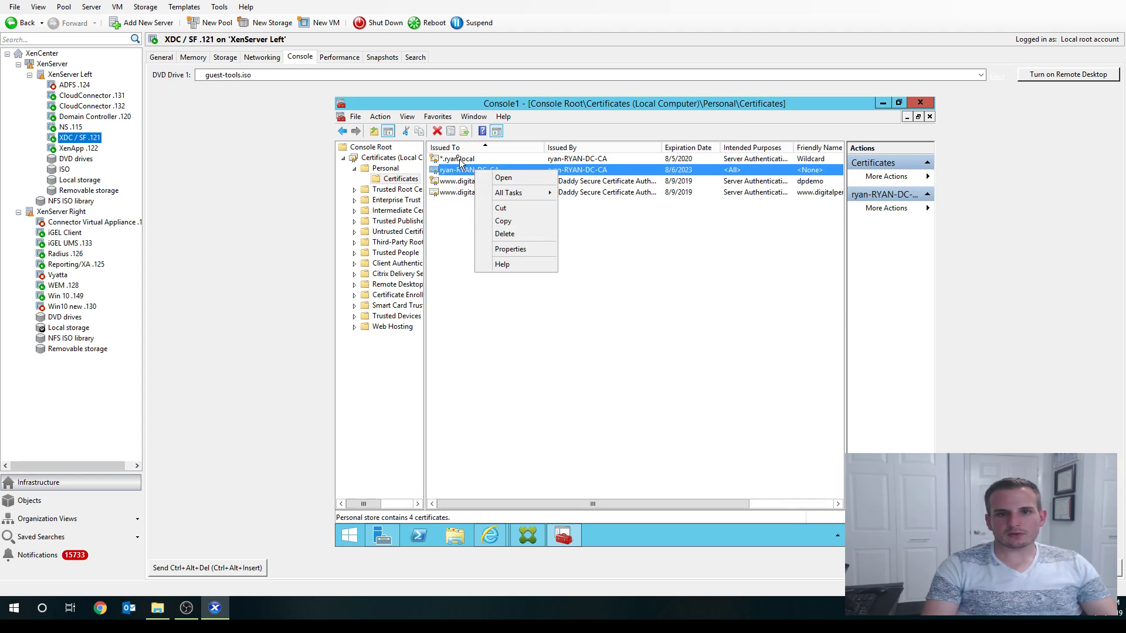
pyautogui.rightClick(459, 158)
pyautogui.moveTo(498, 179)
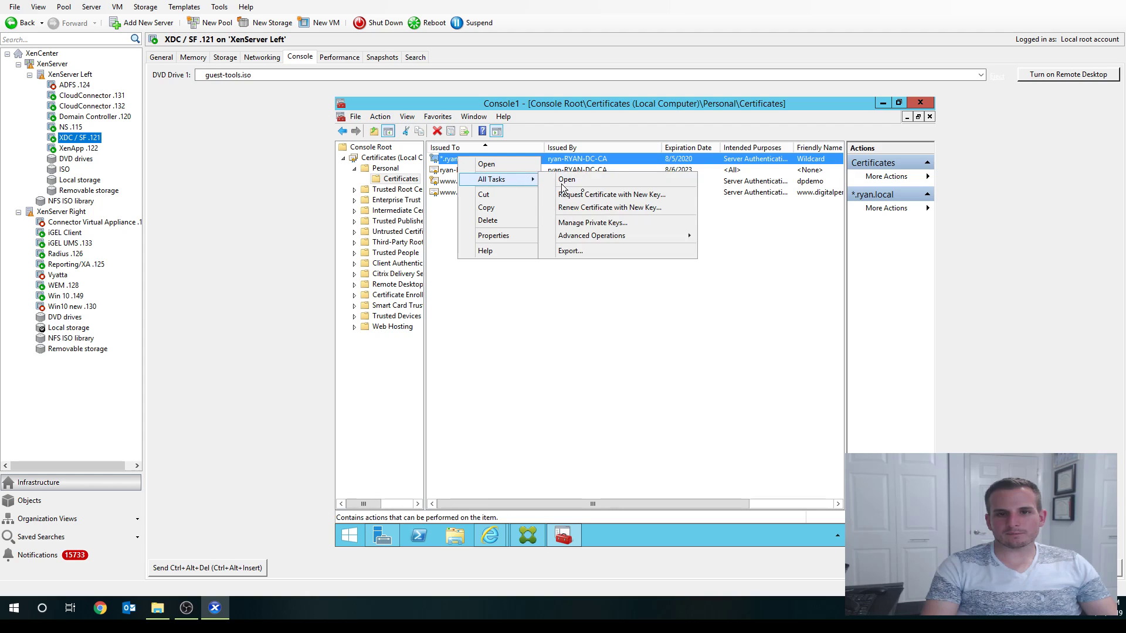
pyautogui.click(568, 251)
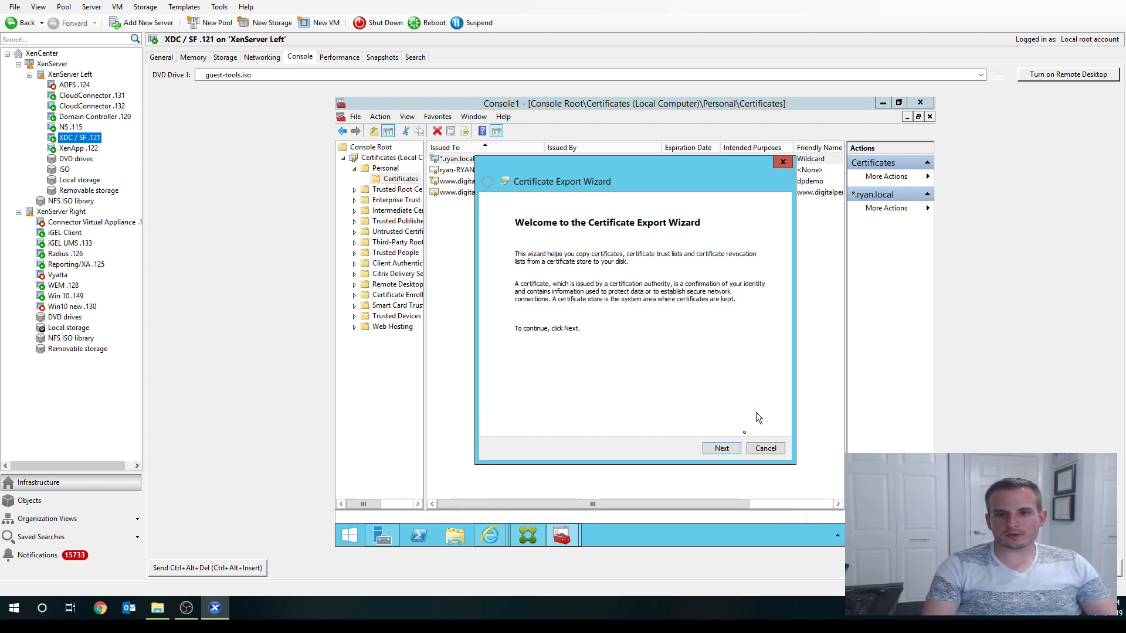
pyautogui.click(721, 448)
pyautogui.click(722, 450)
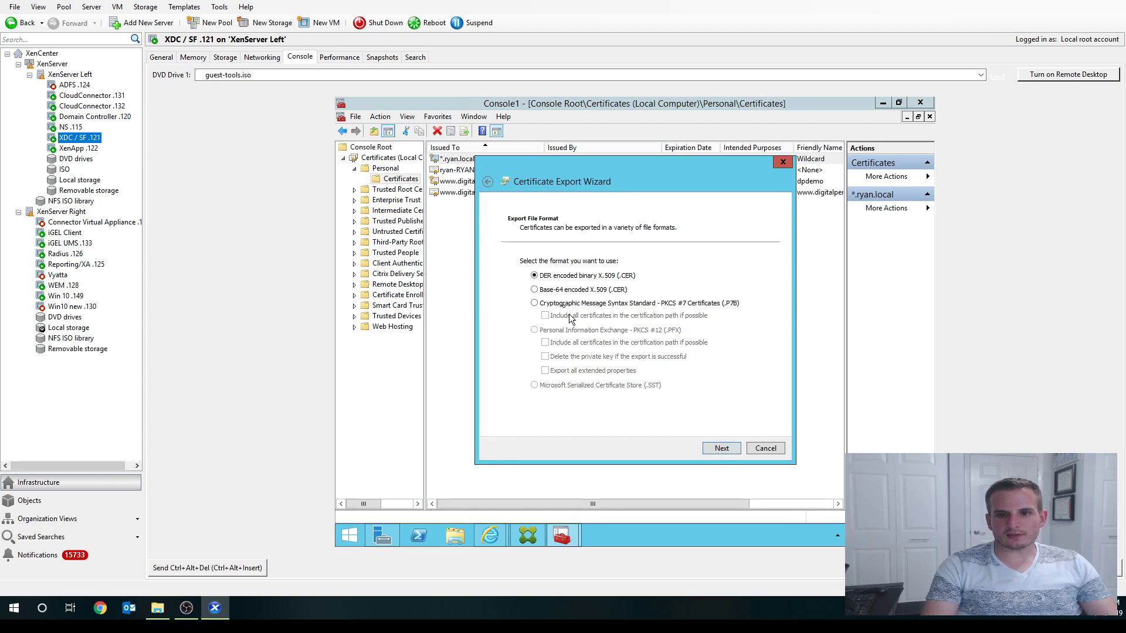
pyautogui.click(722, 448)
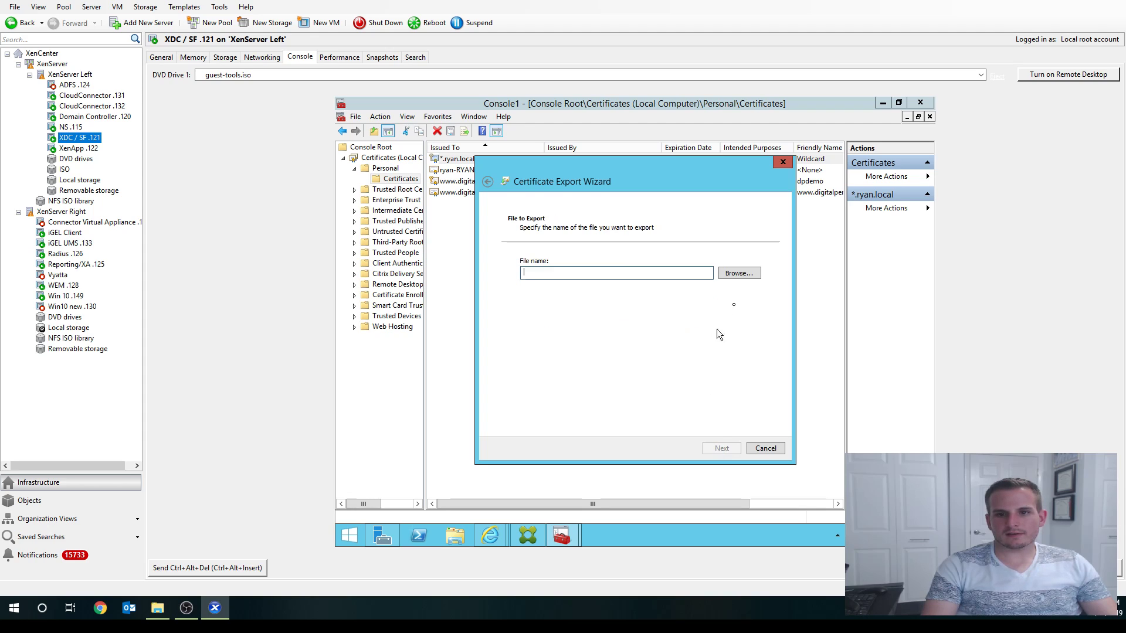
# - Save it as Wildcard New.cer on \\ryan-dc\c$, overwriting the old file, and finish
pyautogui.click(735, 277)
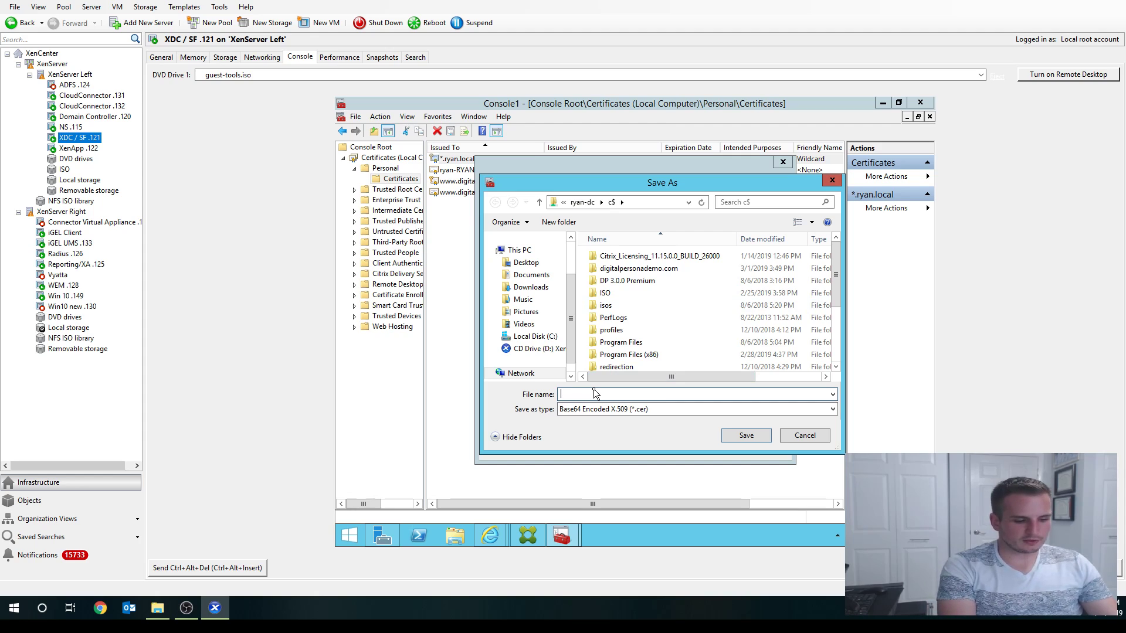
pyautogui.write('Wildca')
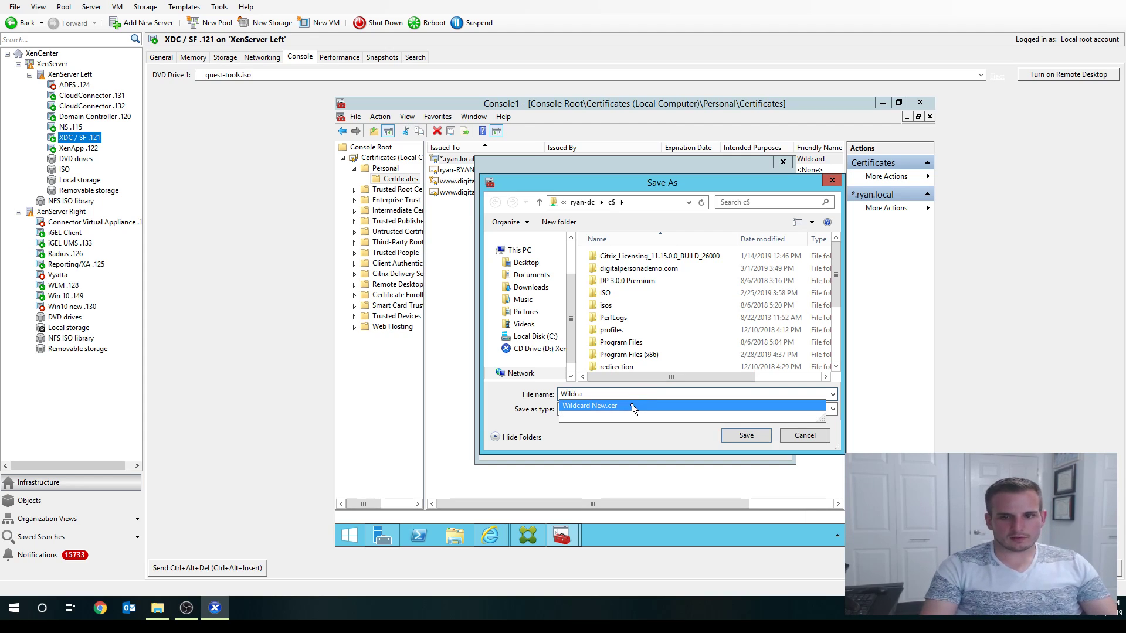
pyautogui.click(632, 405)
pyautogui.click(736, 436)
pyautogui.click(661, 316)
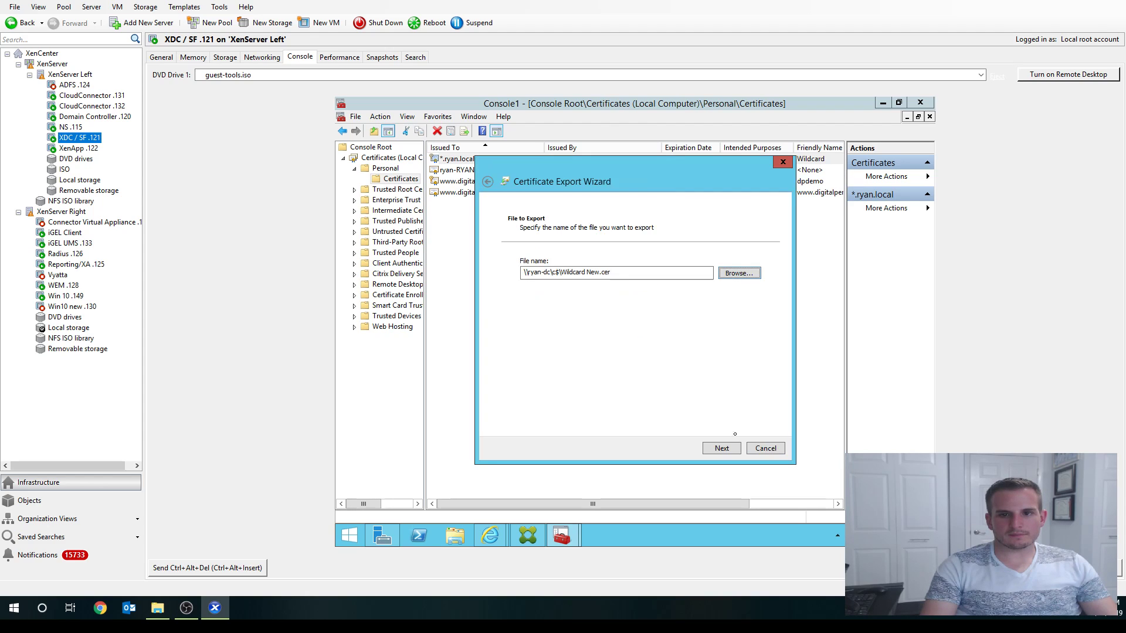
pyautogui.click(729, 451)
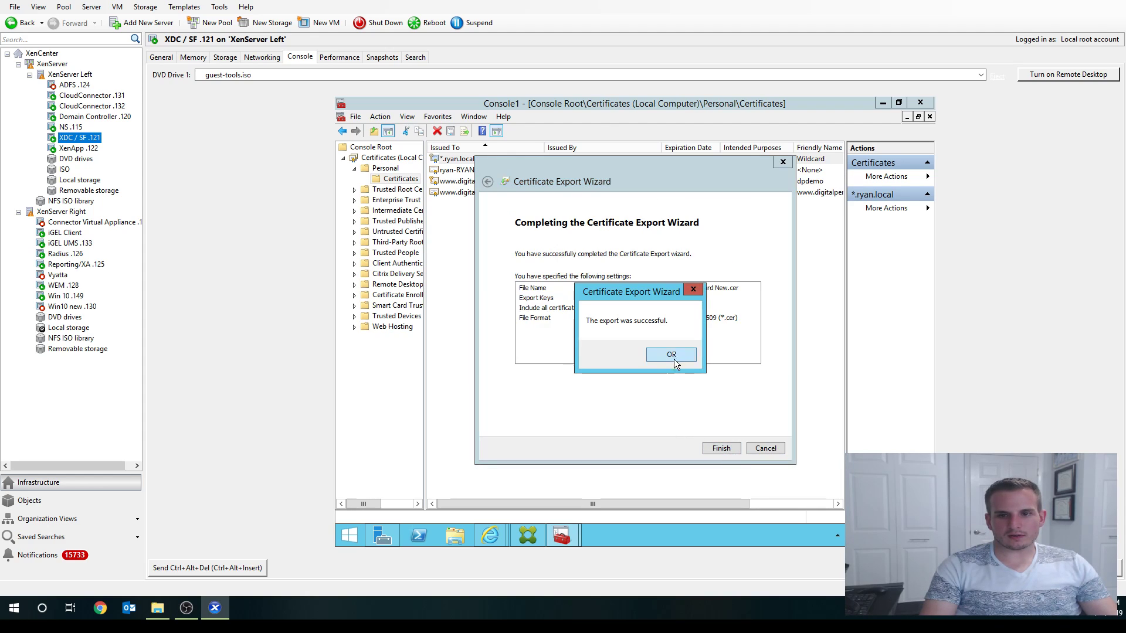
pyautogui.click(671, 355)
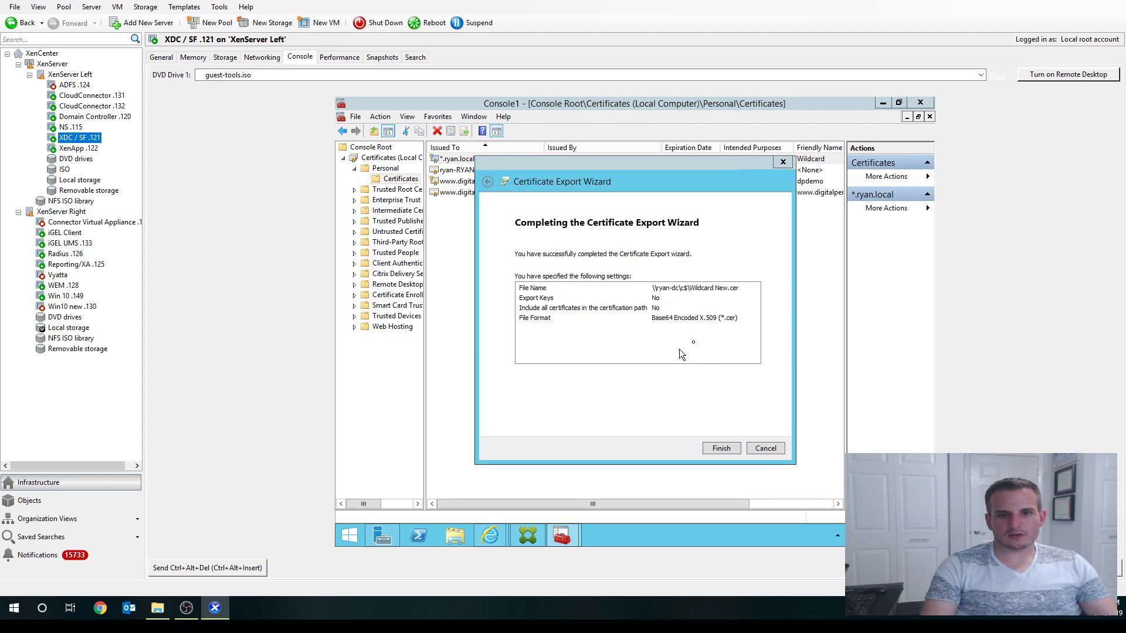
# - On the UMS server, copy DC Intermediate and DC Root from the c$ share to the desktop, replacing existing copies
pyautogui.click(82, 243)
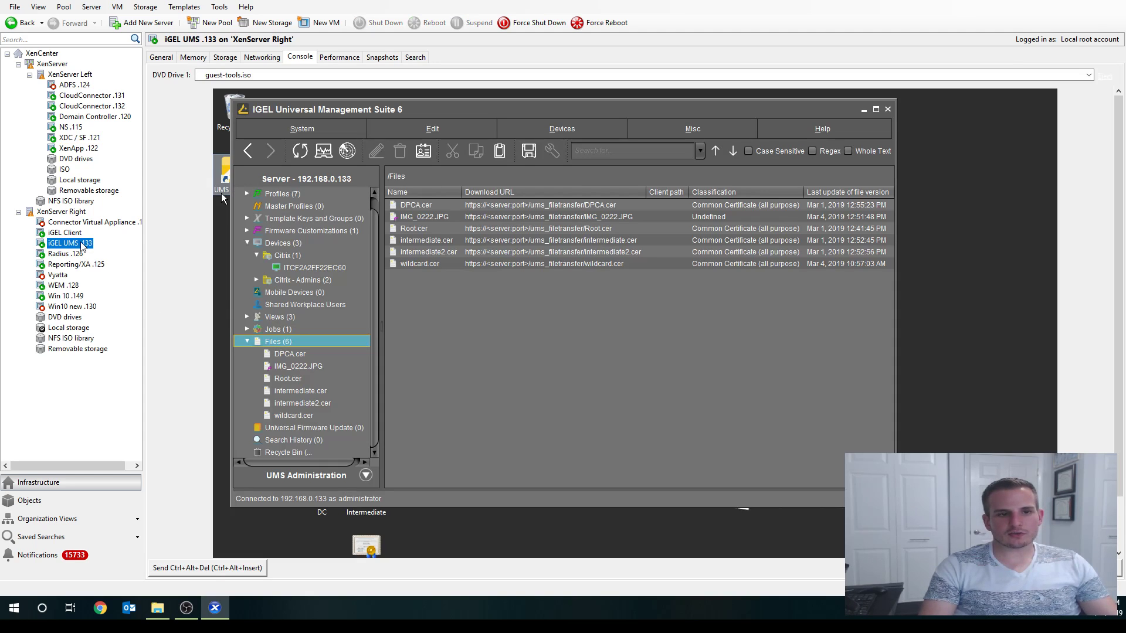
pyautogui.scroll(-2, 1120, 515)
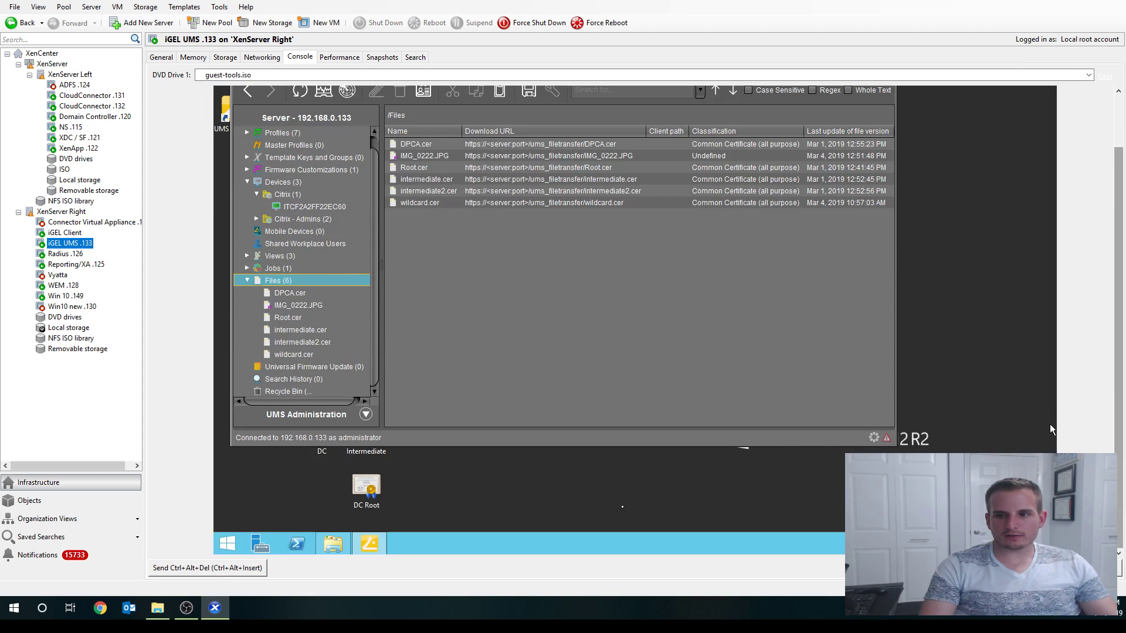
pyautogui.click(333, 544)
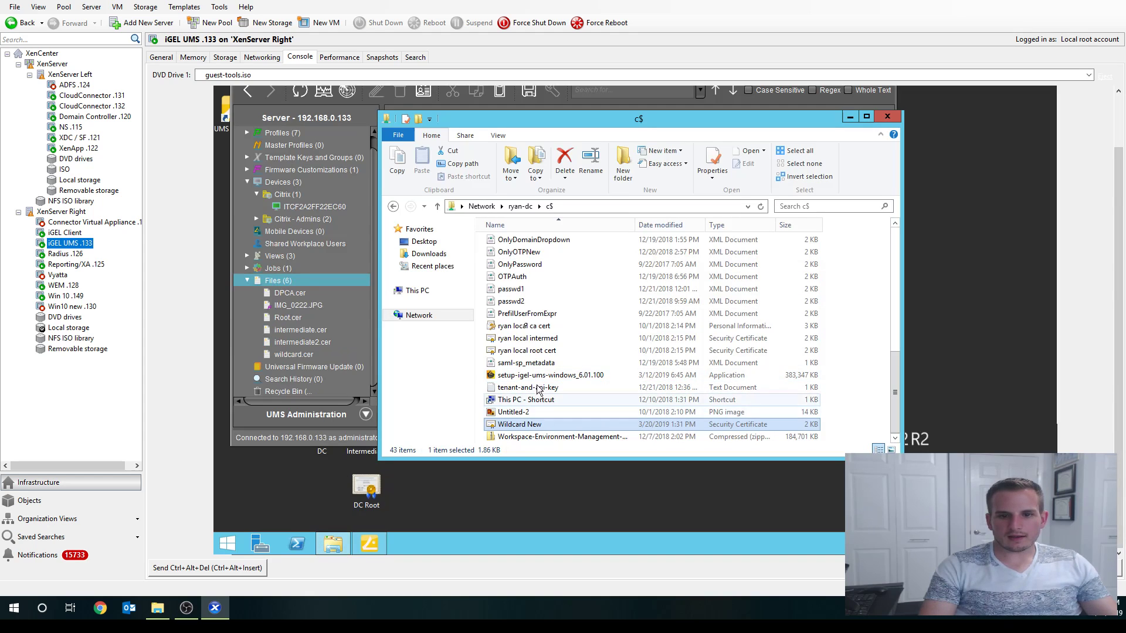
pyautogui.click(761, 208)
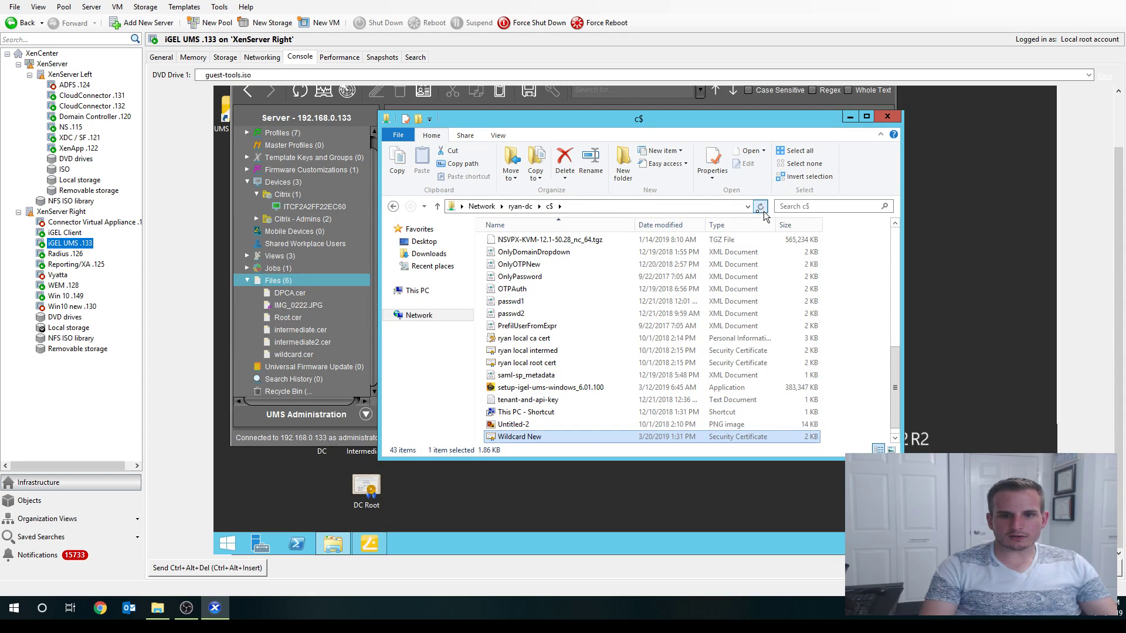
pyautogui.scroll(6, 516, 302)
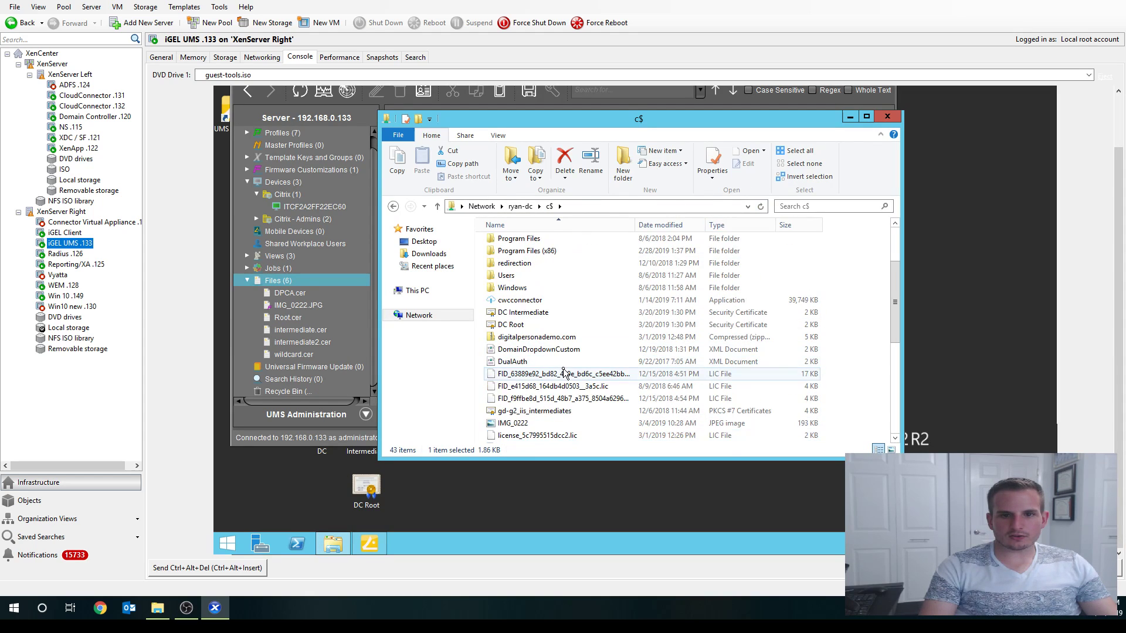
pyautogui.keyDown('shift'); pyautogui.click(519, 319); pyautogui.keyUp('shift')
pyautogui.moveTo(519, 320); pyautogui.dragTo(485, 489)
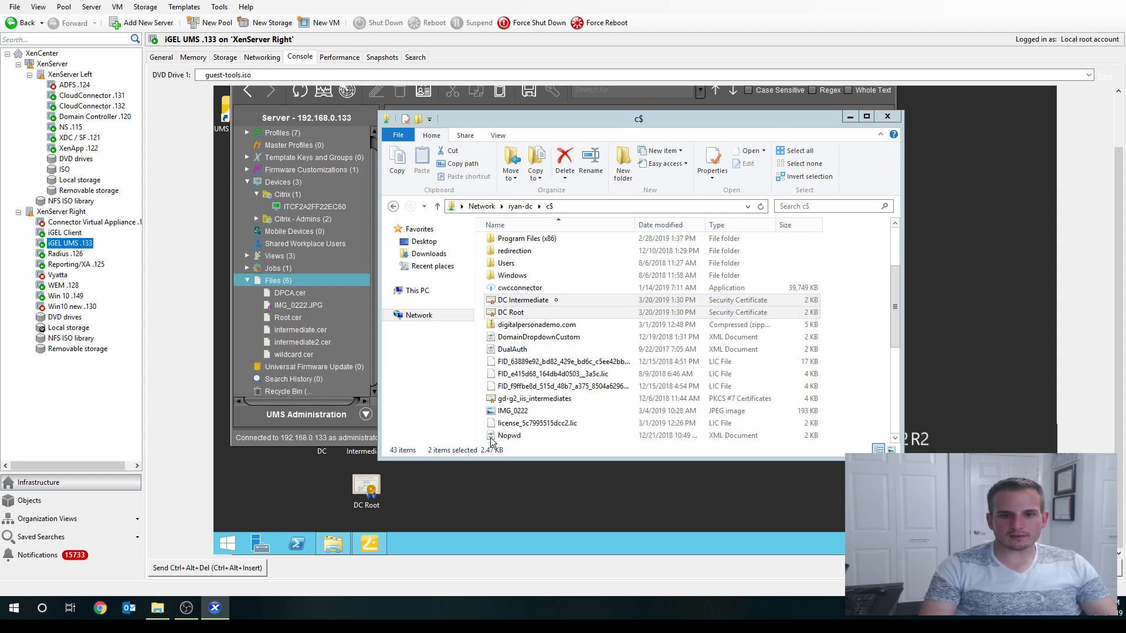
pyautogui.click(571, 191)
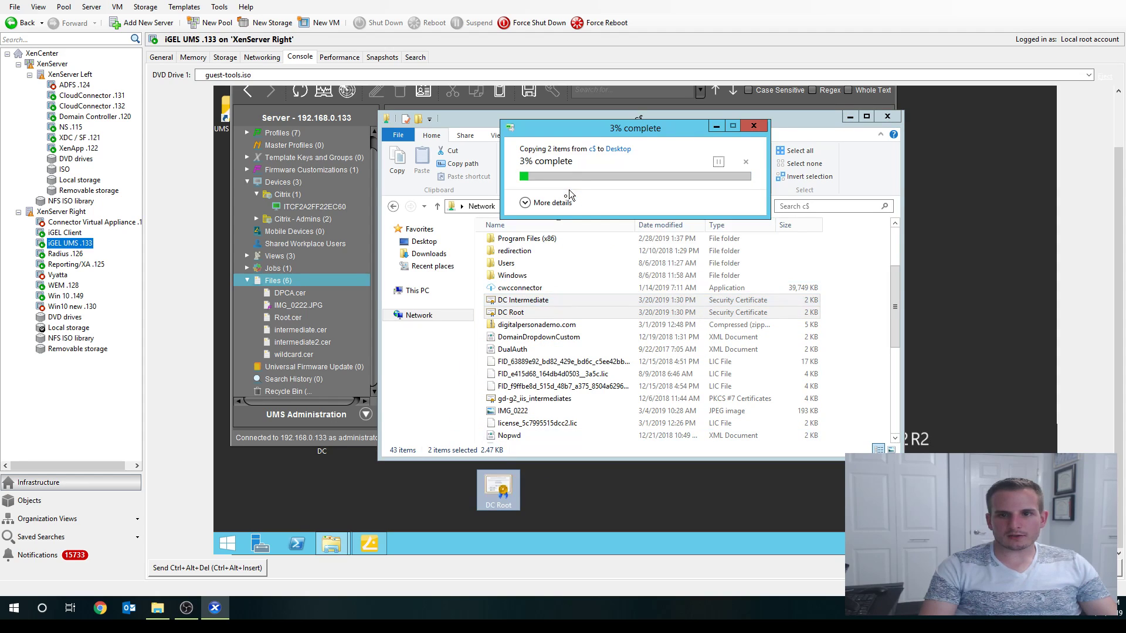
# - Copy Wildcard New to the desktop, overwriting the existing file, and minimize Explorer
pyautogui.scroll(-9, 544, 419)
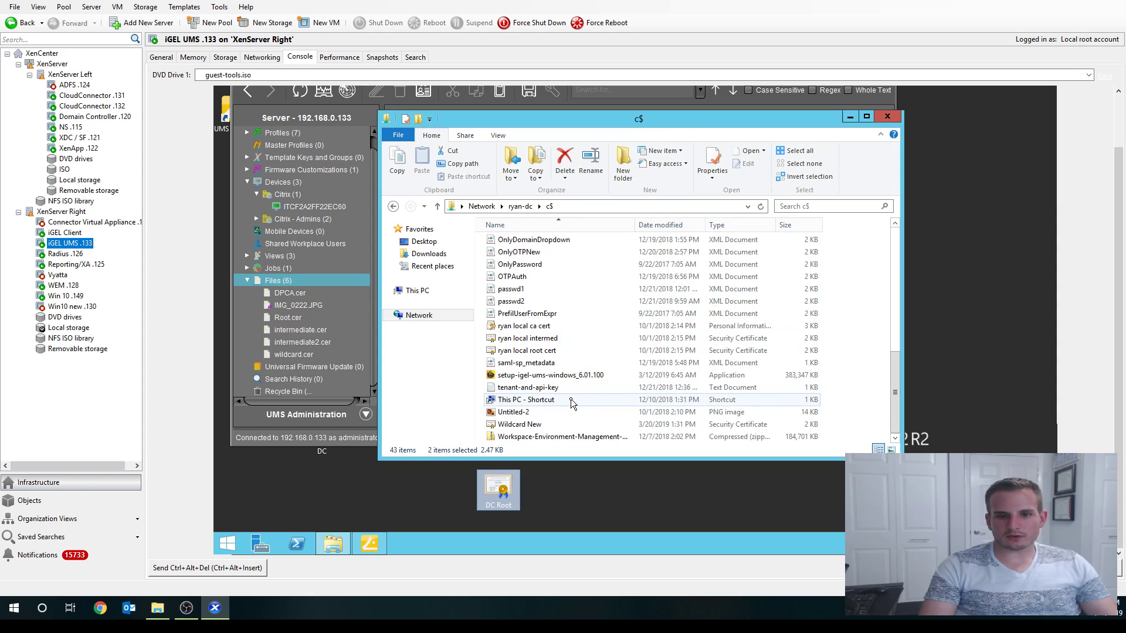
pyautogui.click(543, 423)
pyautogui.moveTo(526, 427); pyautogui.dragTo(448, 487)
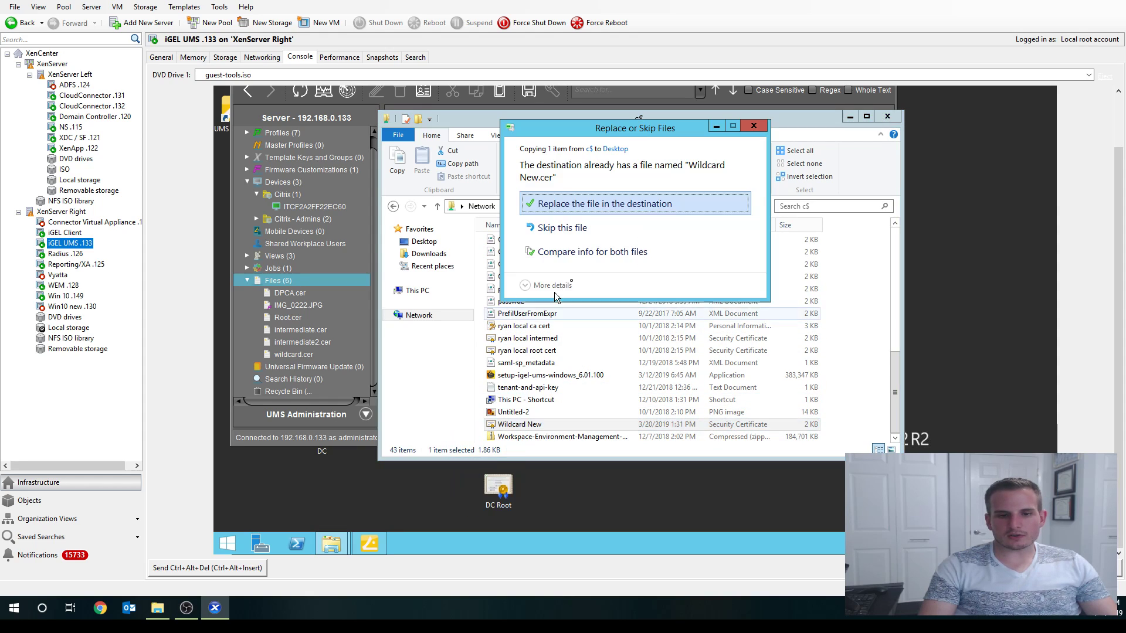
pyautogui.click(547, 204)
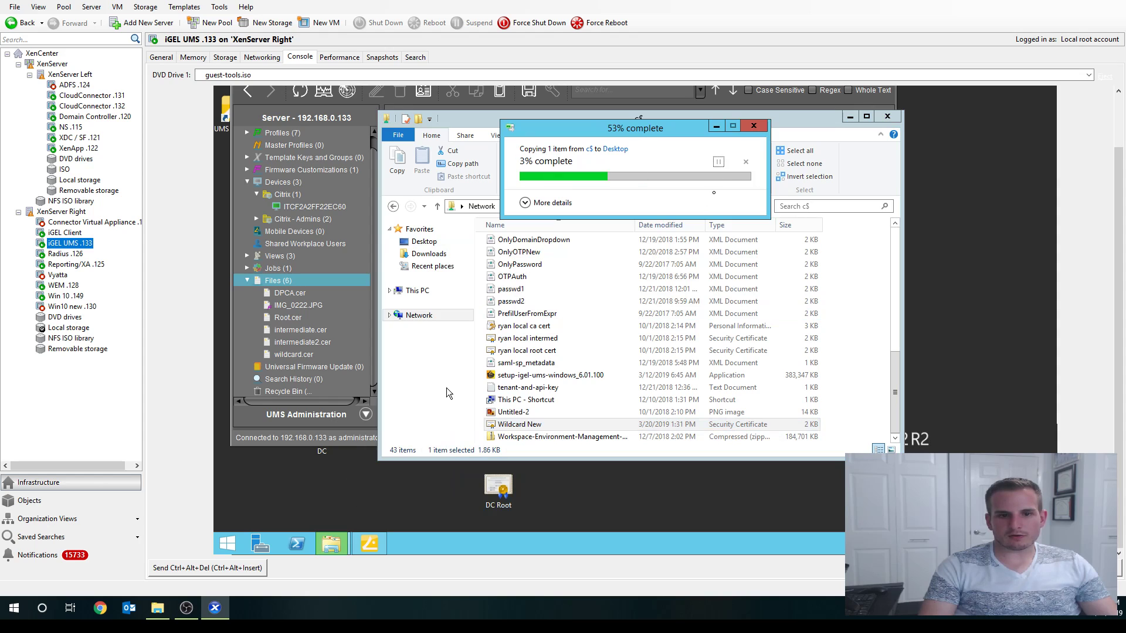
pyautogui.click(850, 116)
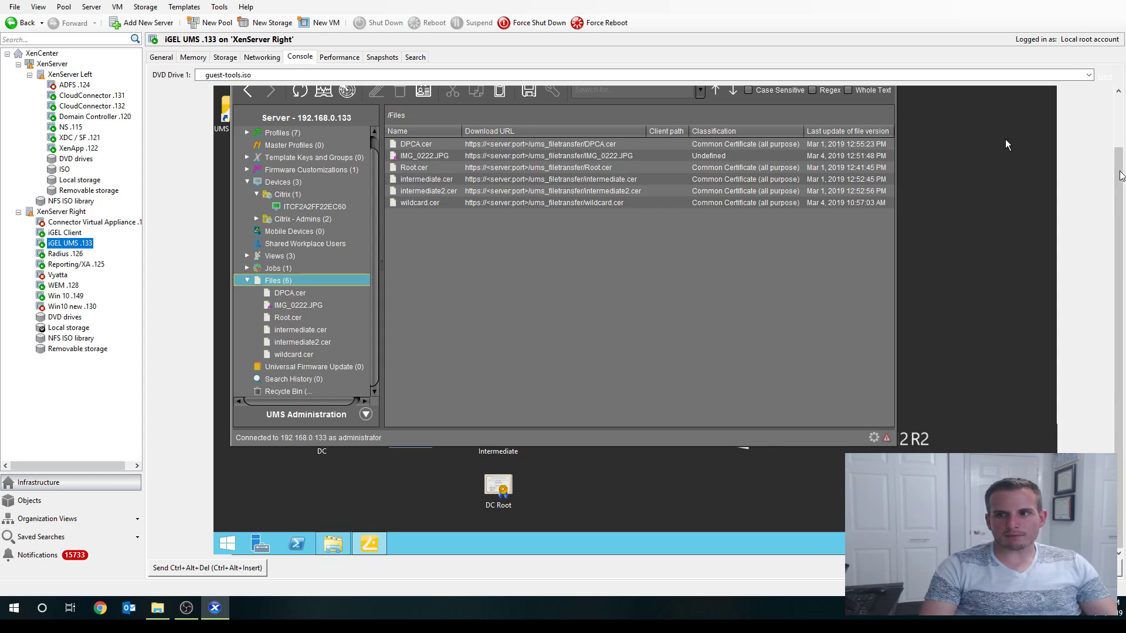
pyautogui.scroll(2, 1120, 176)
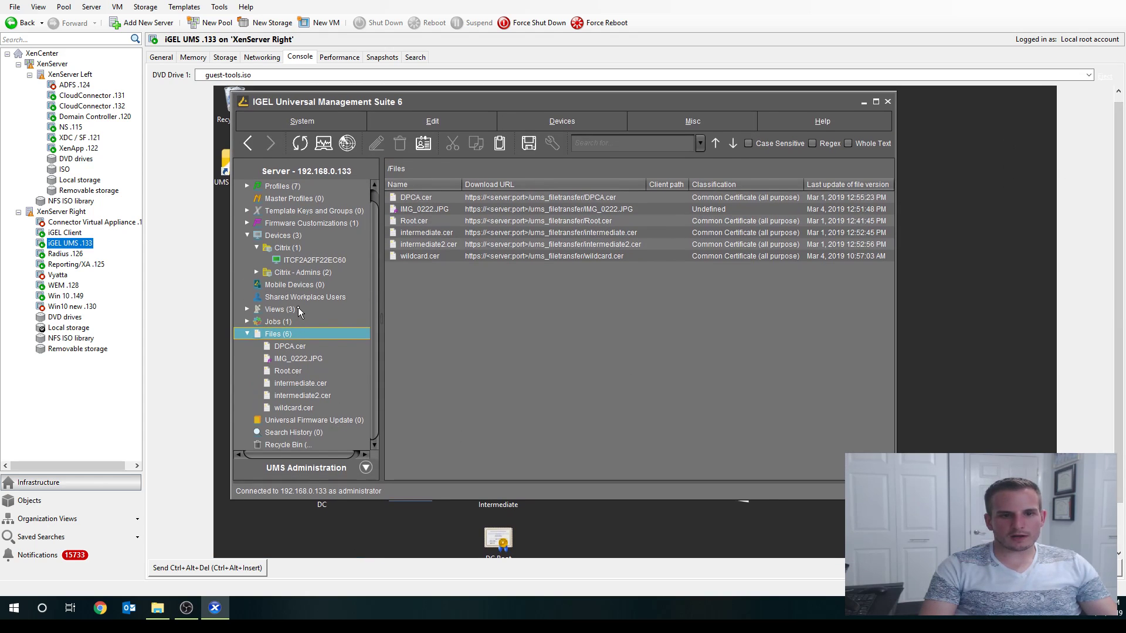
pyautogui.moveTo(372, 238); pyautogui.dragTo(373, 225)
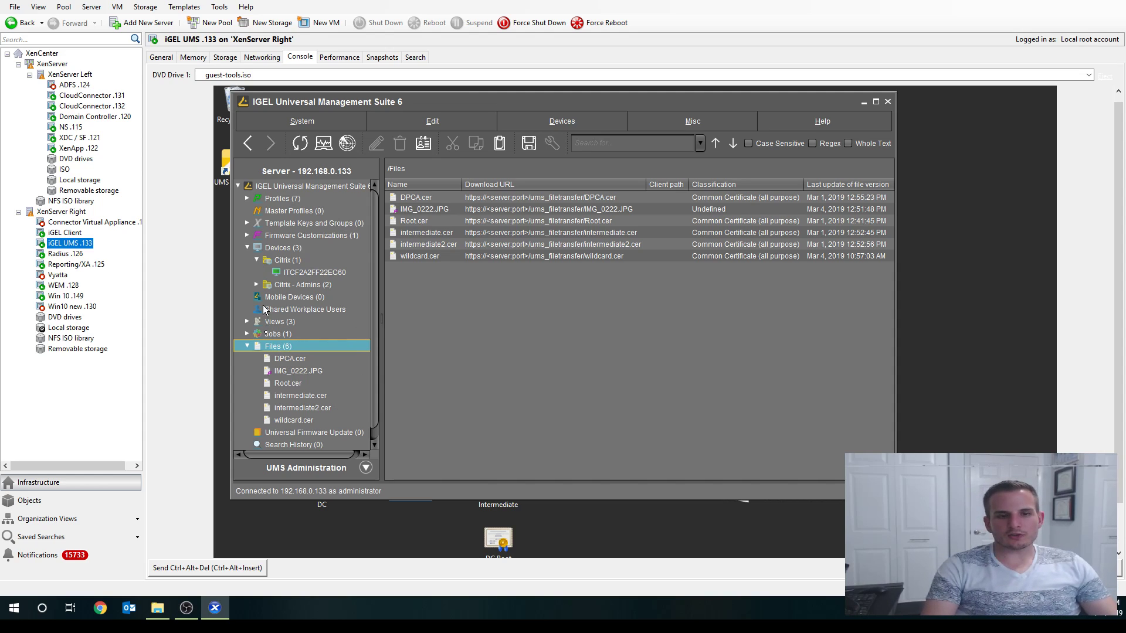
pyautogui.rightClick(262, 350)
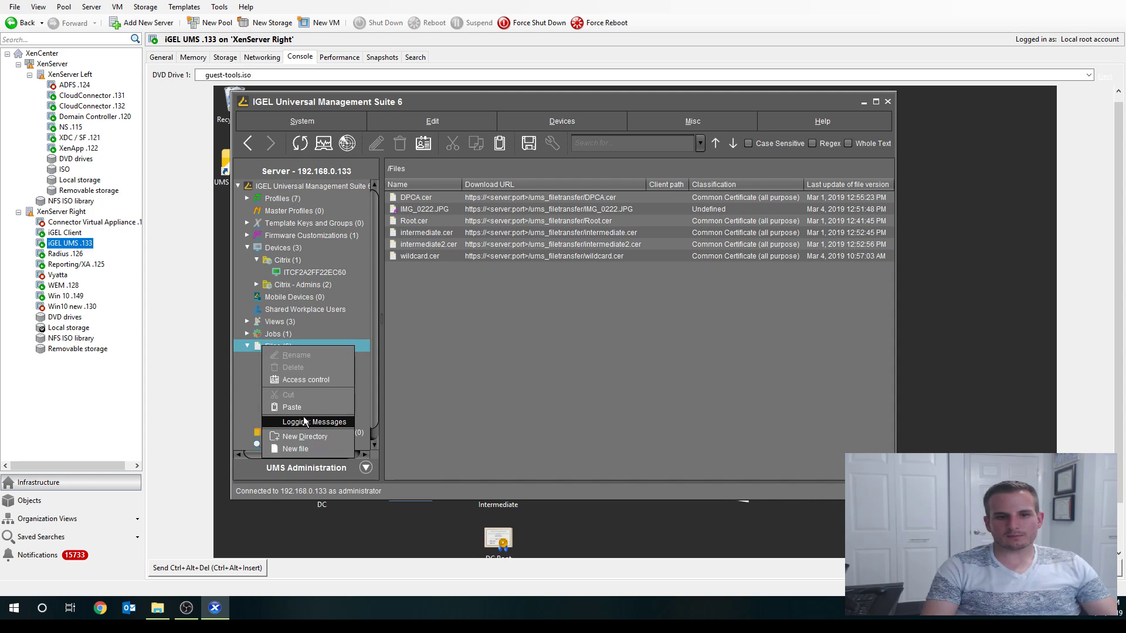
pyautogui.click(304, 453)
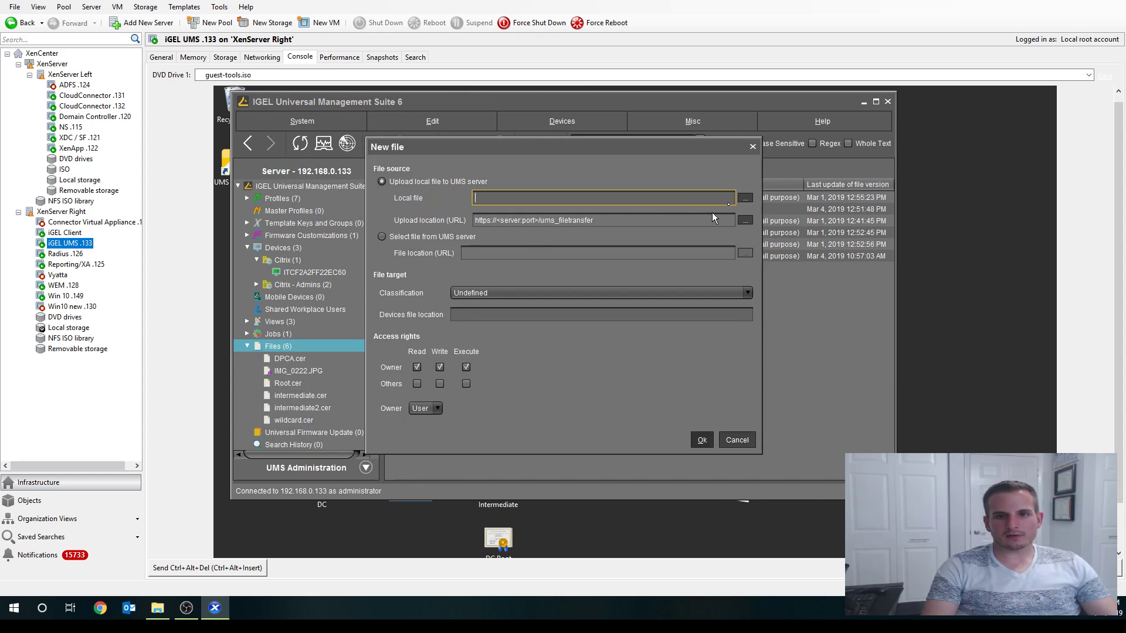
pyautogui.click(745, 198)
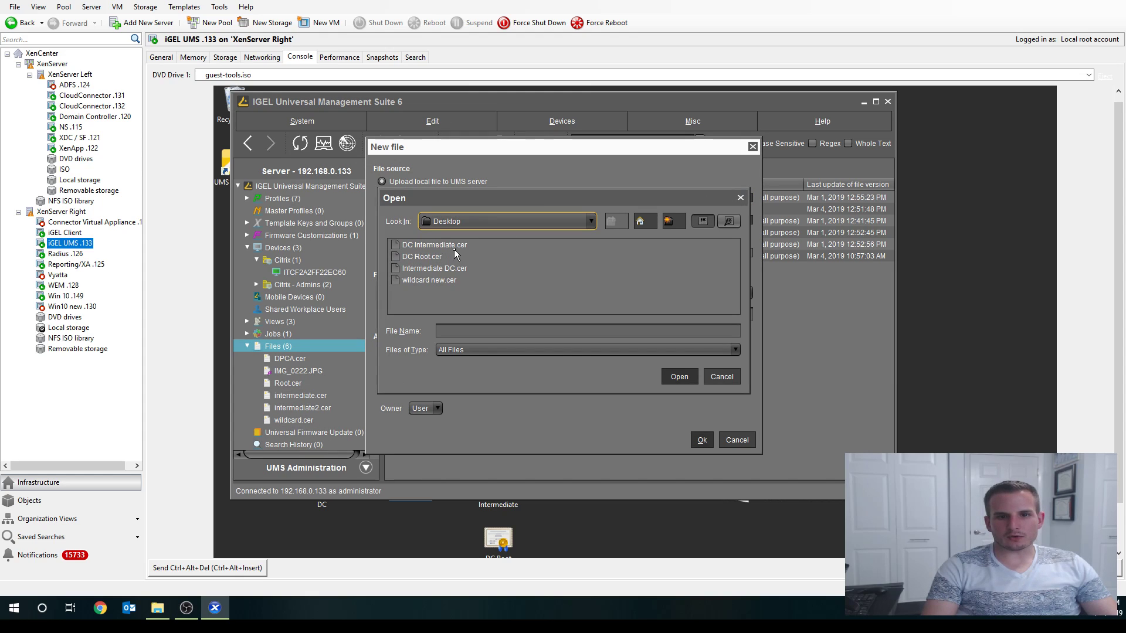
pyautogui.click(426, 247)
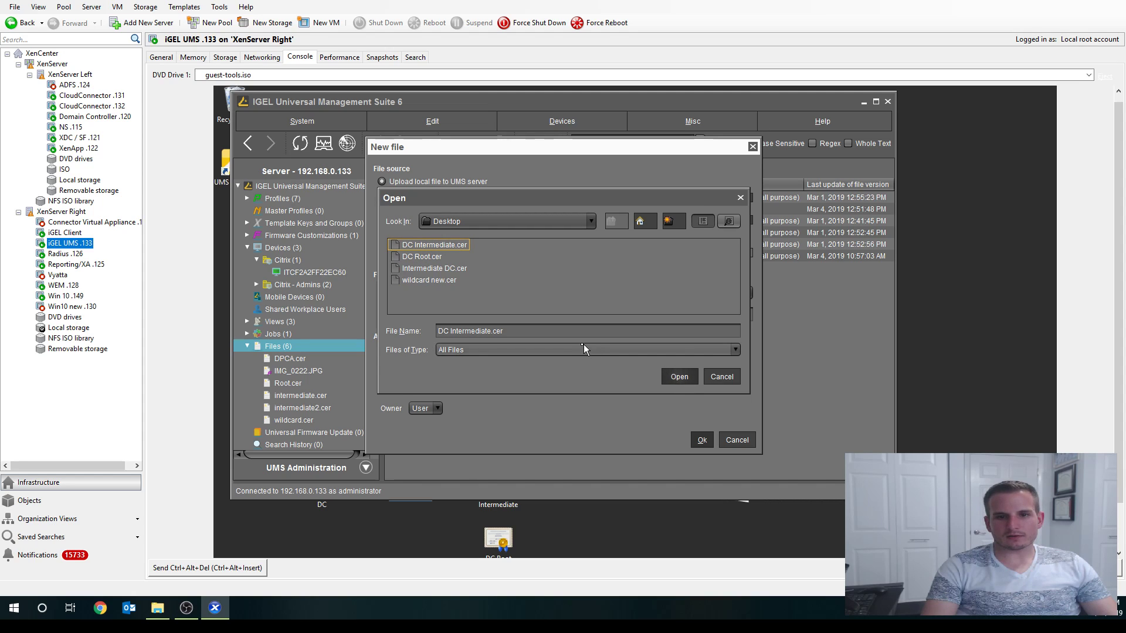
pyautogui.click(677, 378)
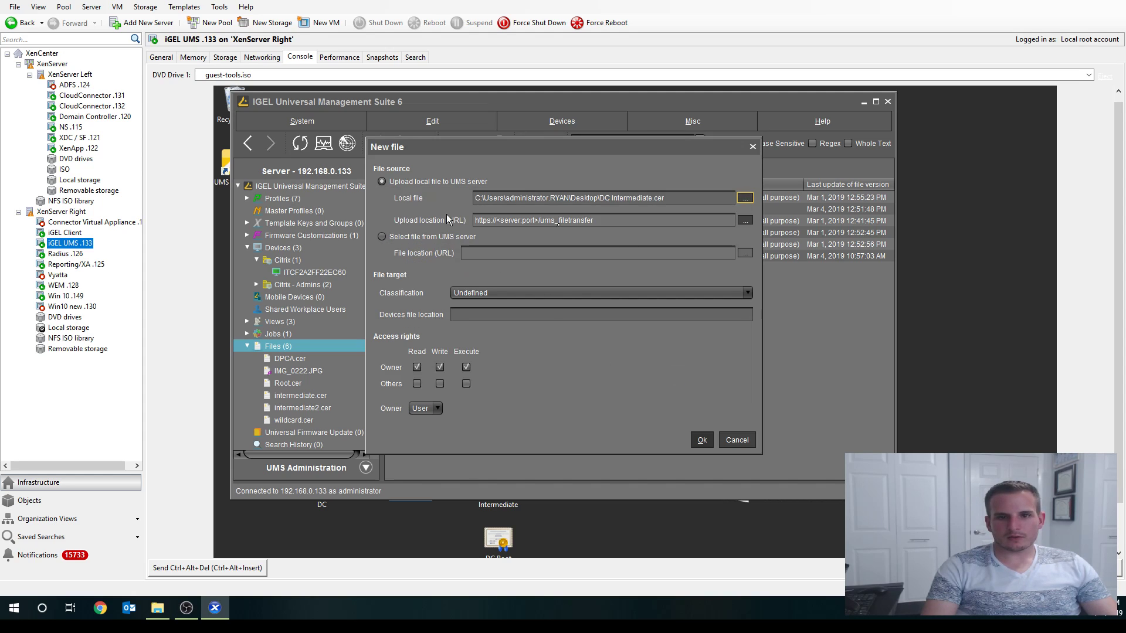
pyautogui.click(514, 293)
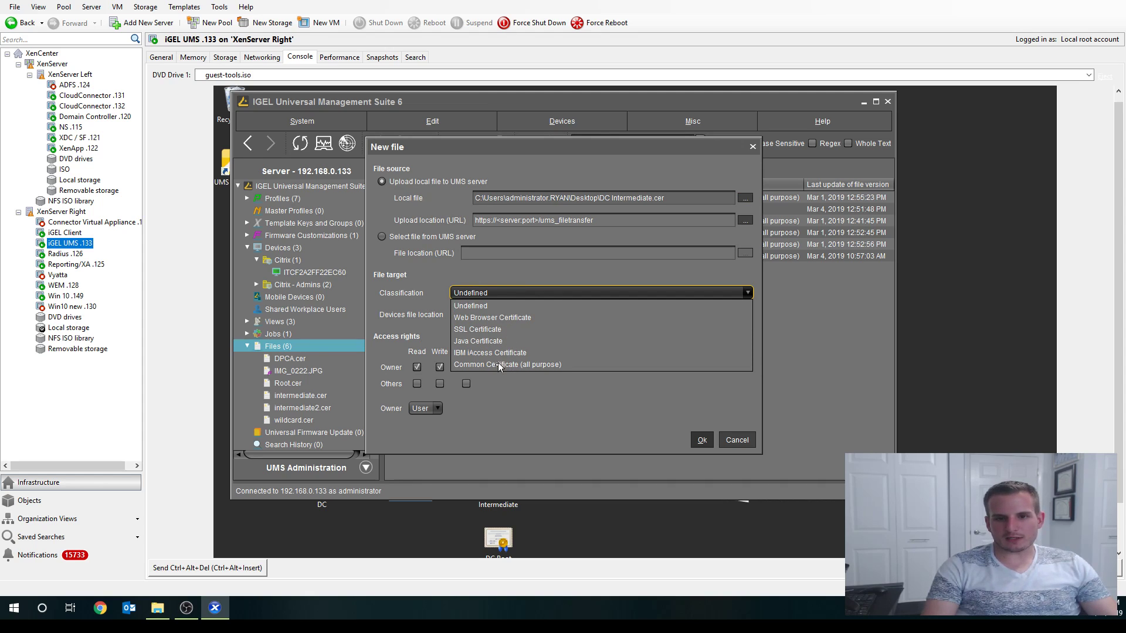
pyautogui.click(518, 363)
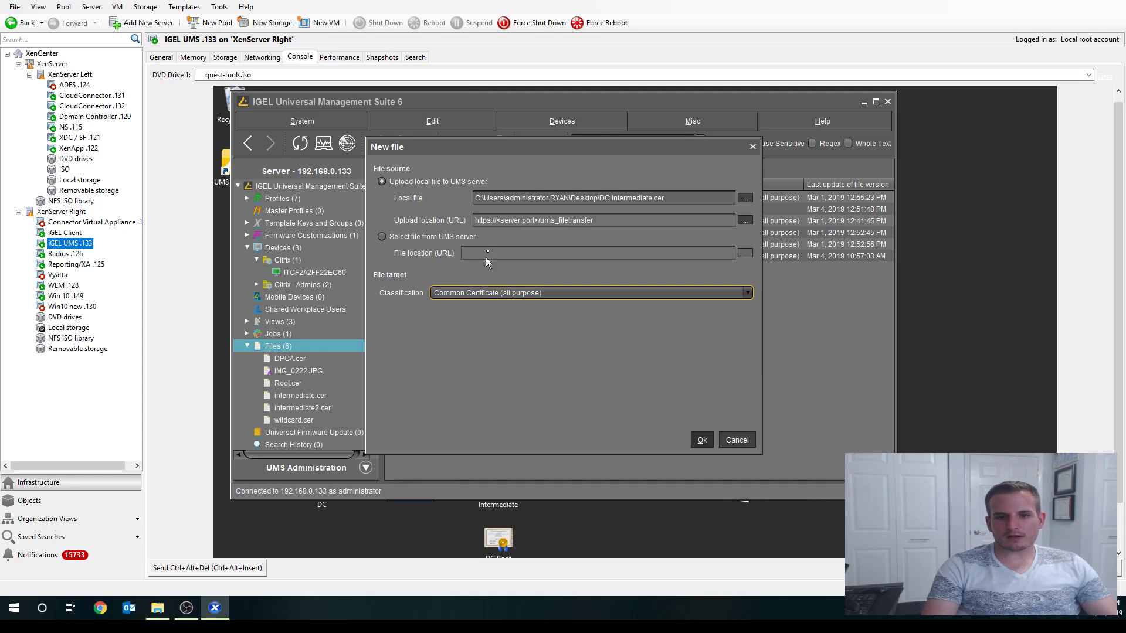
pyautogui.click(701, 444)
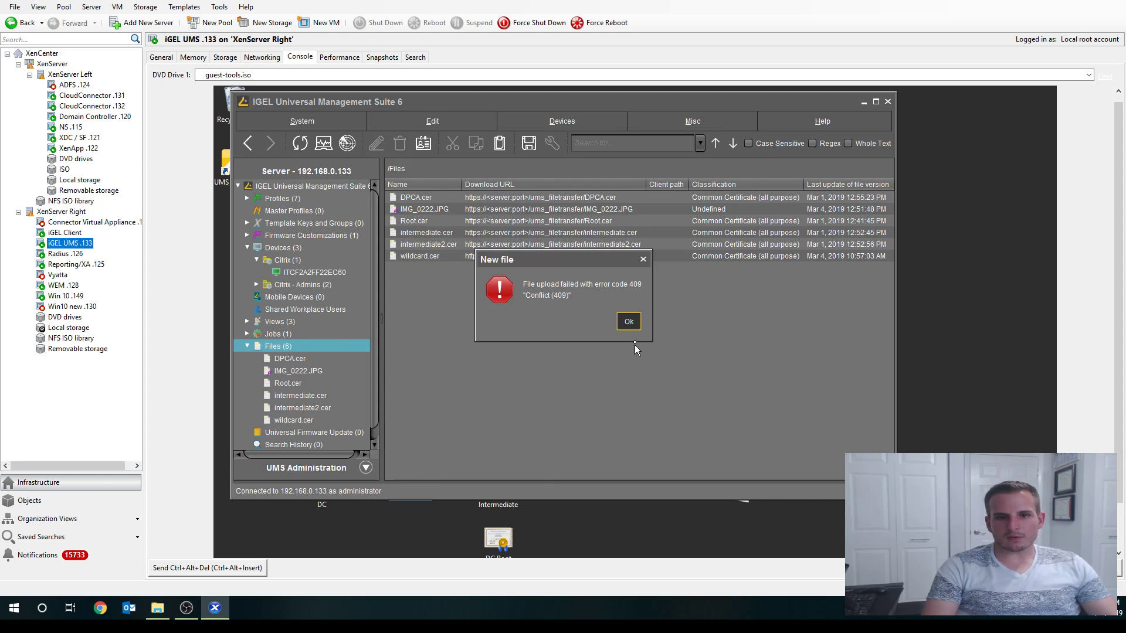
pyautogui.click(628, 323)
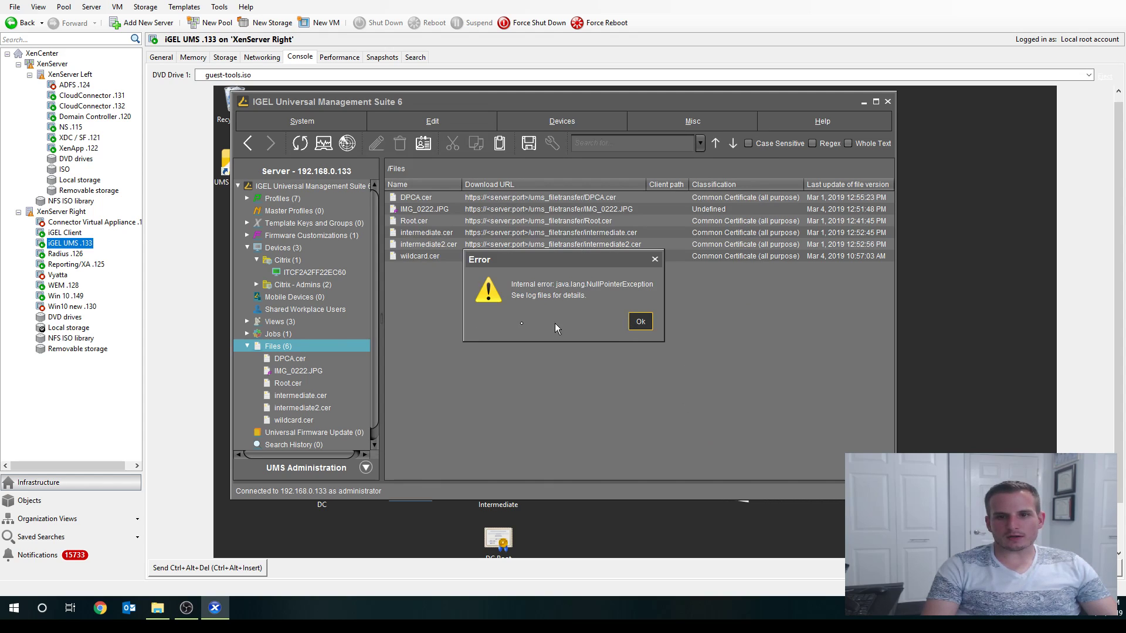
pyautogui.click(641, 322)
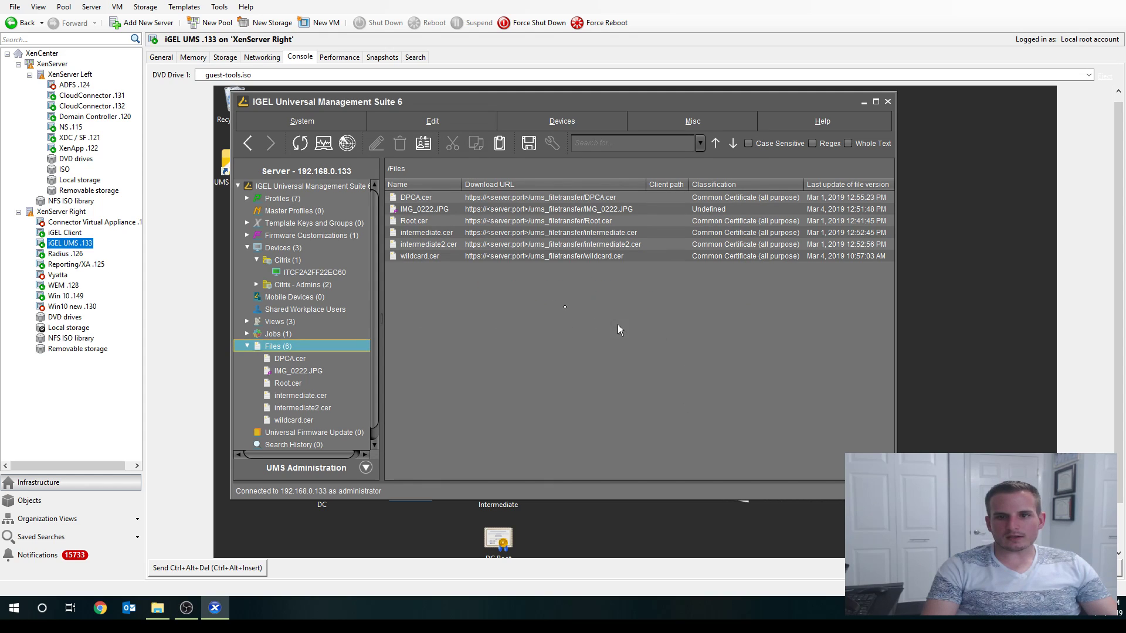
pyautogui.click(448, 236)
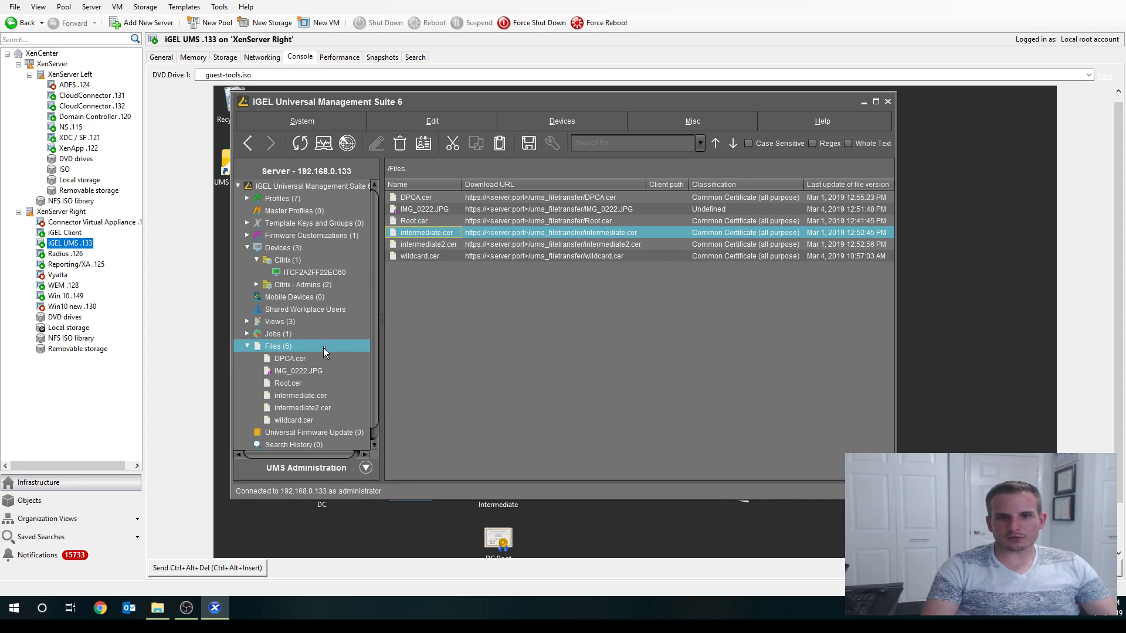
# - Upload DC Root.cer to Files as a Common Certificate (all purpose)
pyautogui.rightClick(282, 350)
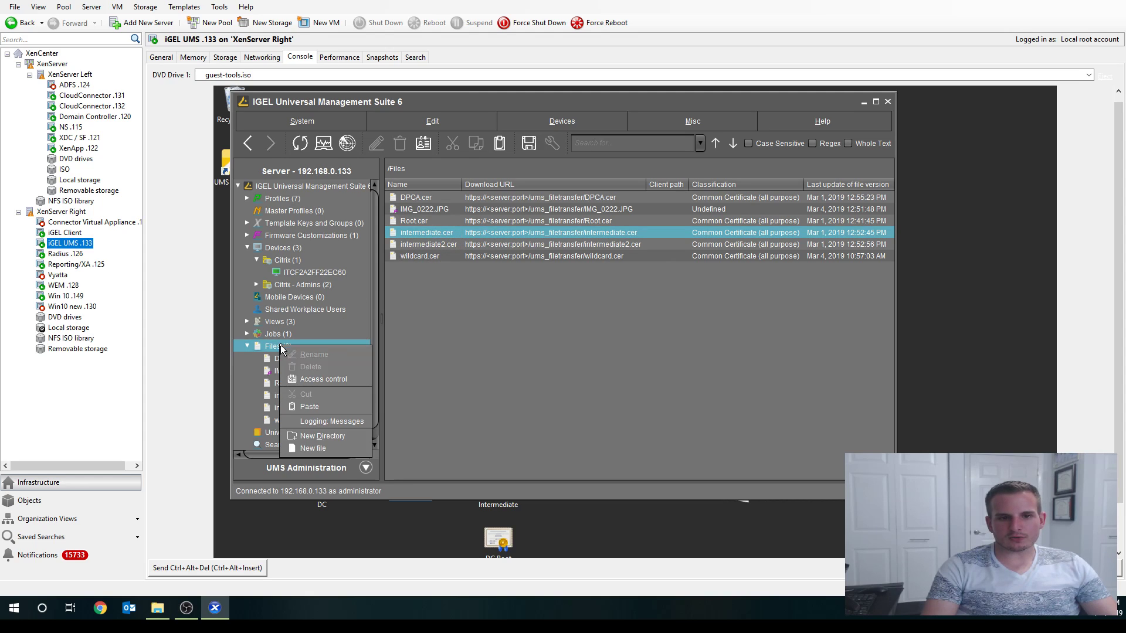
pyautogui.click(331, 449)
pyautogui.click(745, 198)
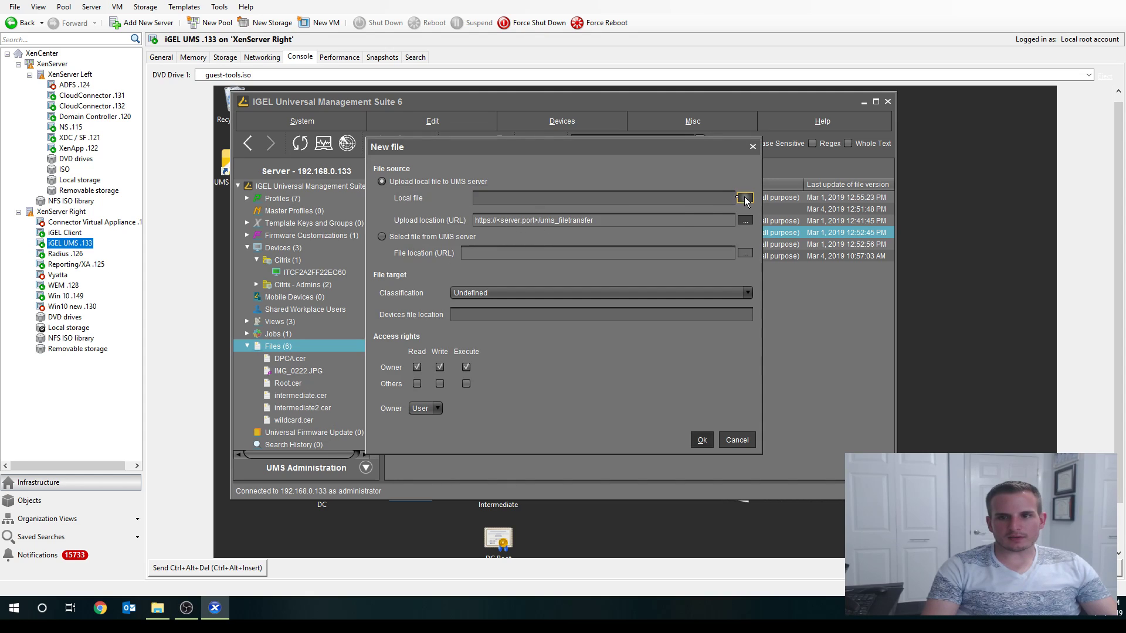
pyautogui.click(412, 258)
pyautogui.doubleClick(412, 258)
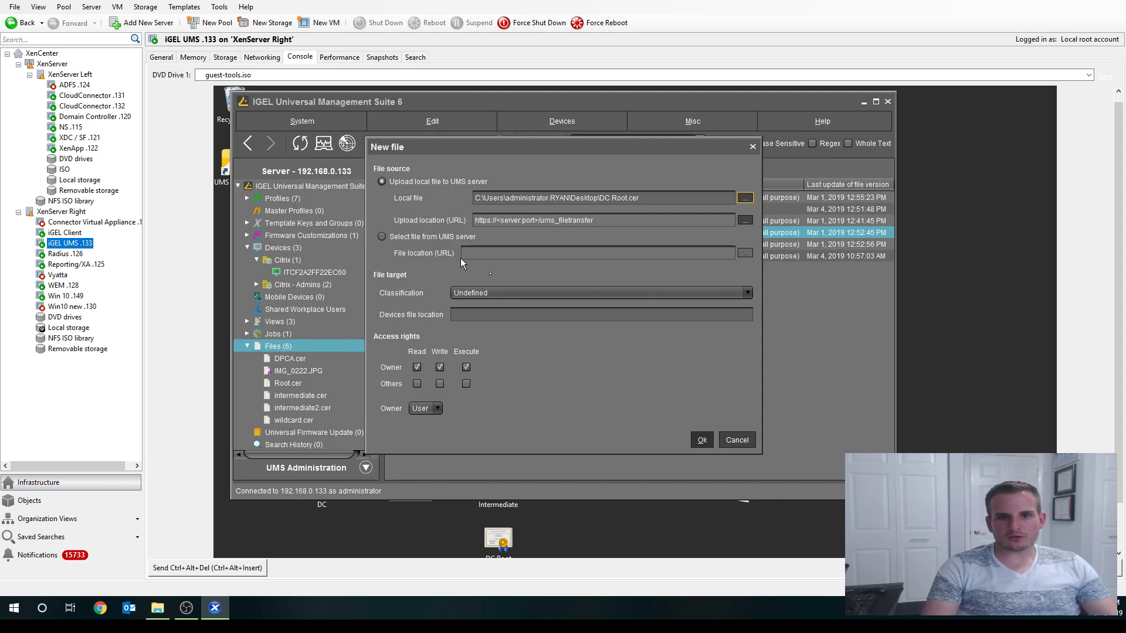
pyautogui.click(521, 292)
pyautogui.click(495, 364)
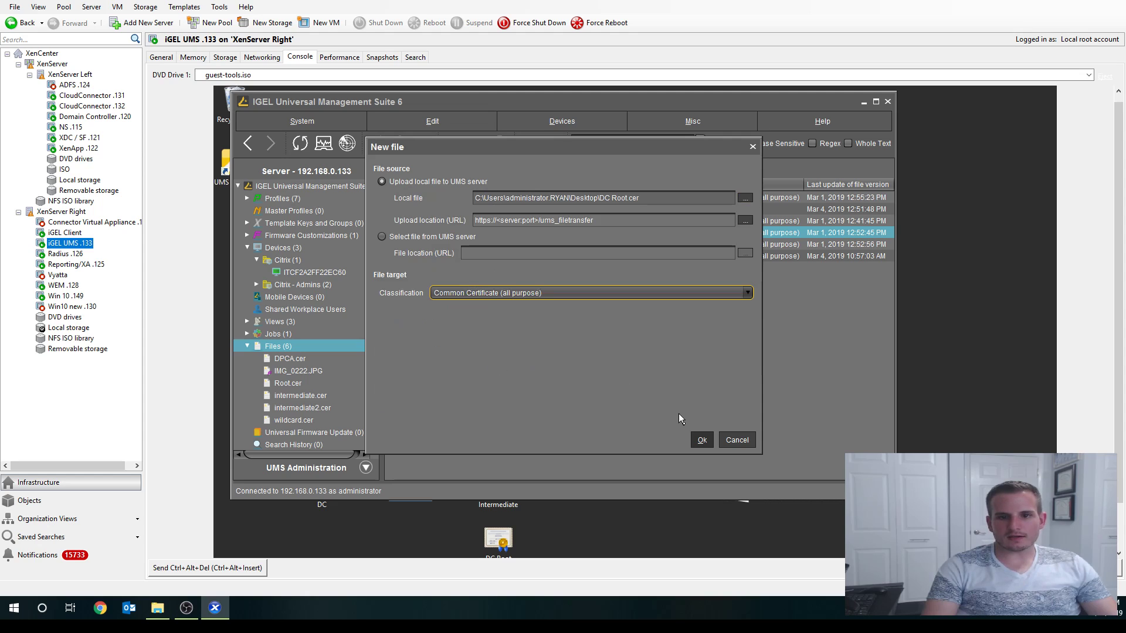
pyautogui.click(701, 440)
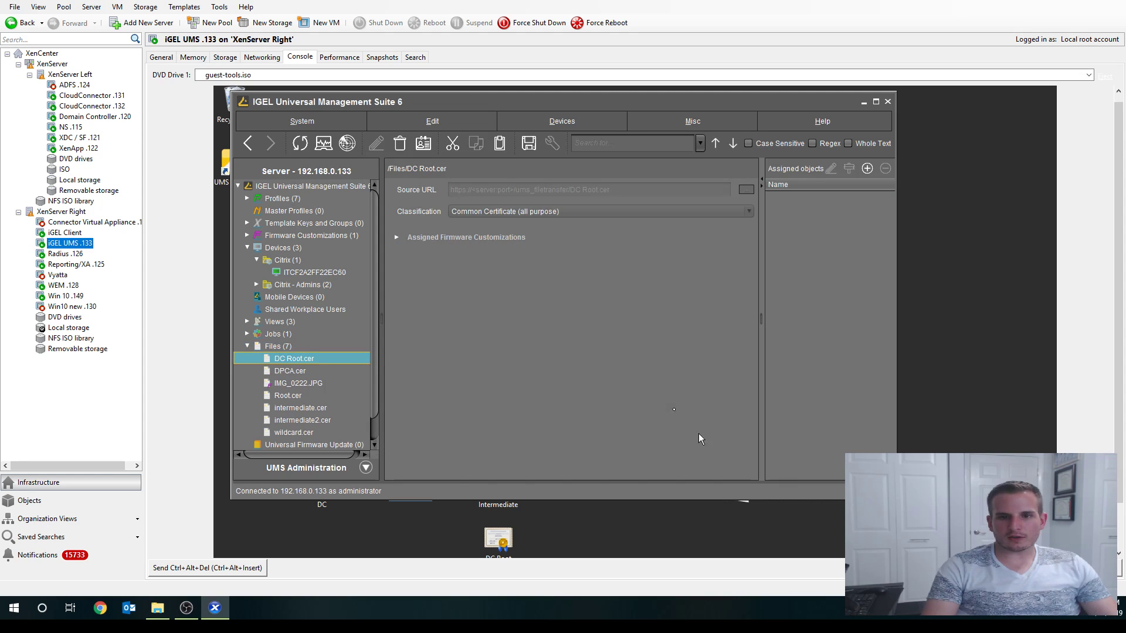
# - Upload wildcard new.cer to Files as a Common Certificate (all purpose)
pyautogui.click(275, 347)
pyautogui.rightClick(270, 350)
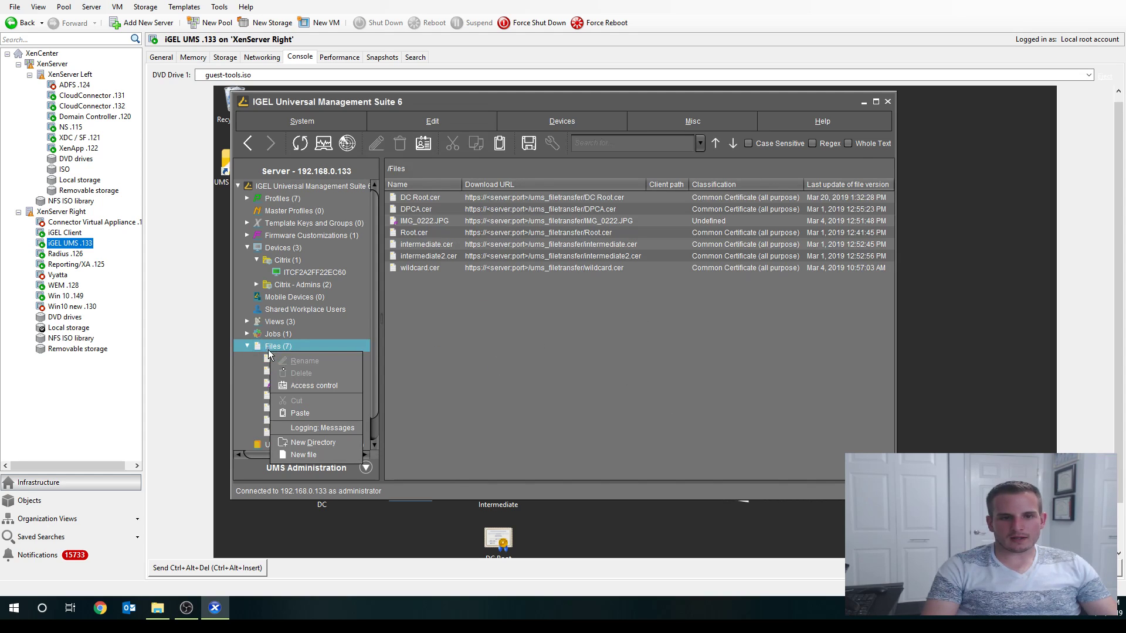
pyautogui.click(304, 455)
pyautogui.click(749, 196)
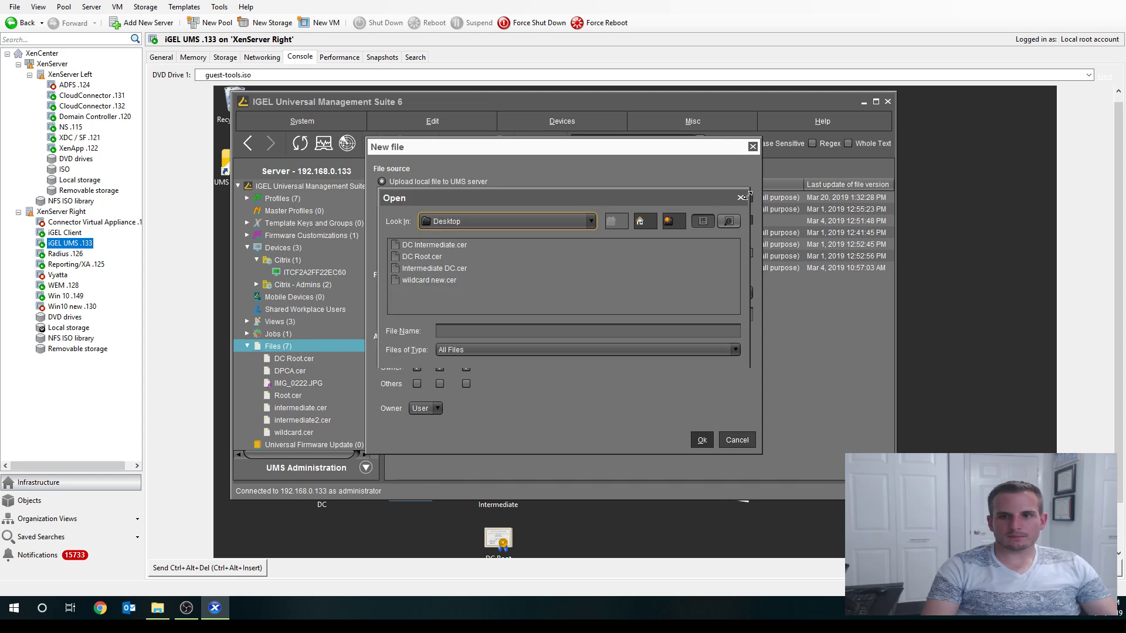
pyautogui.doubleClick(435, 280)
pyautogui.click(482, 293)
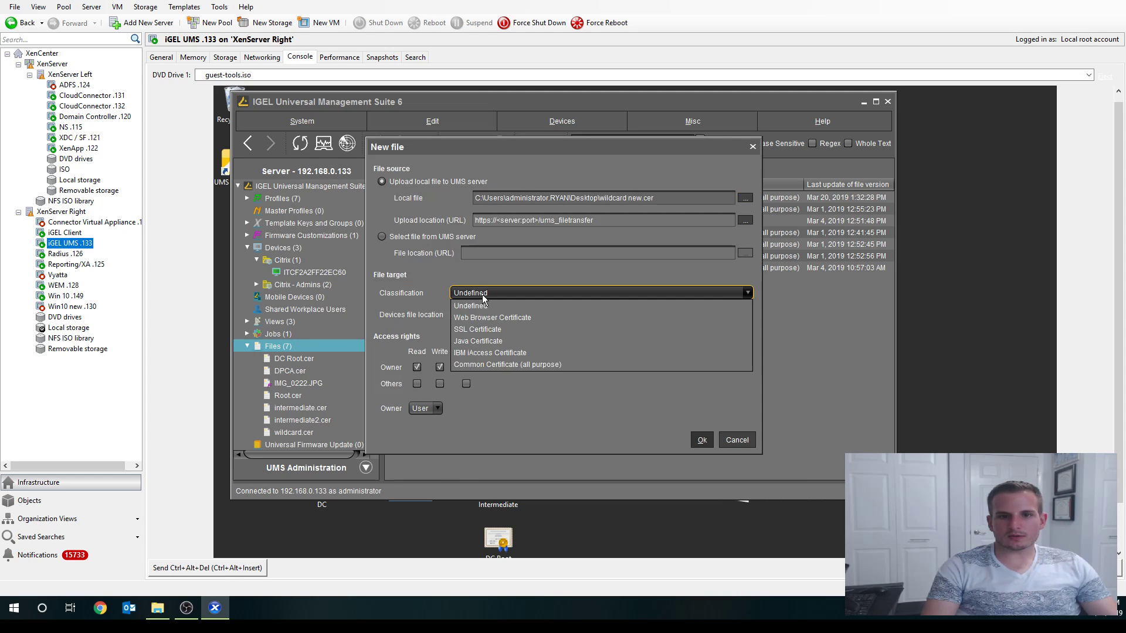
pyautogui.click(486, 365)
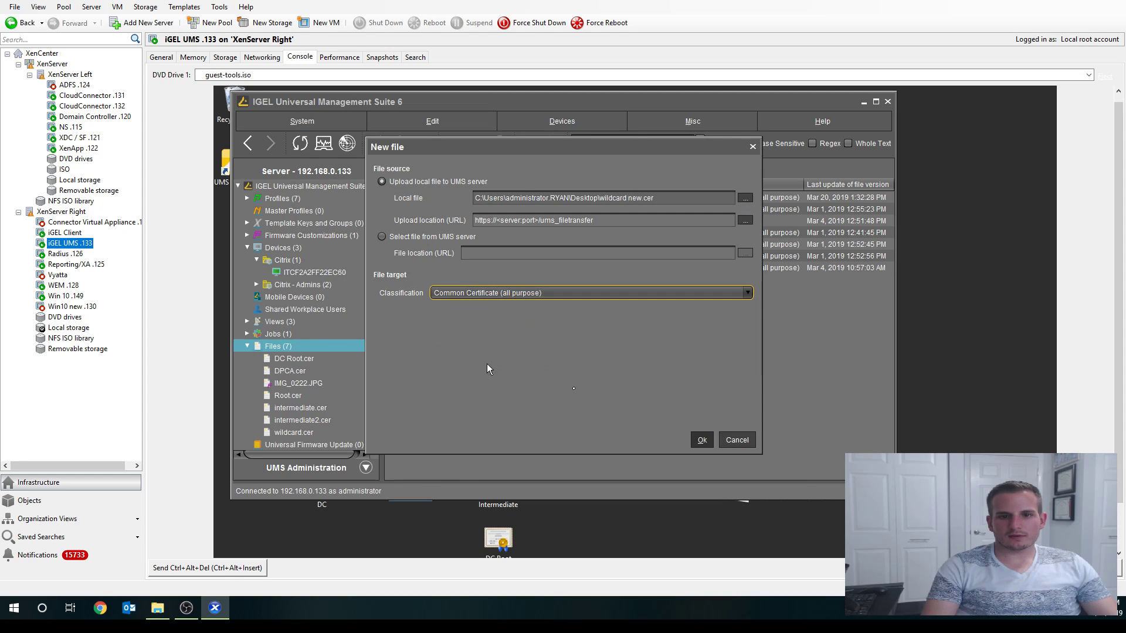
pyautogui.click(702, 440)
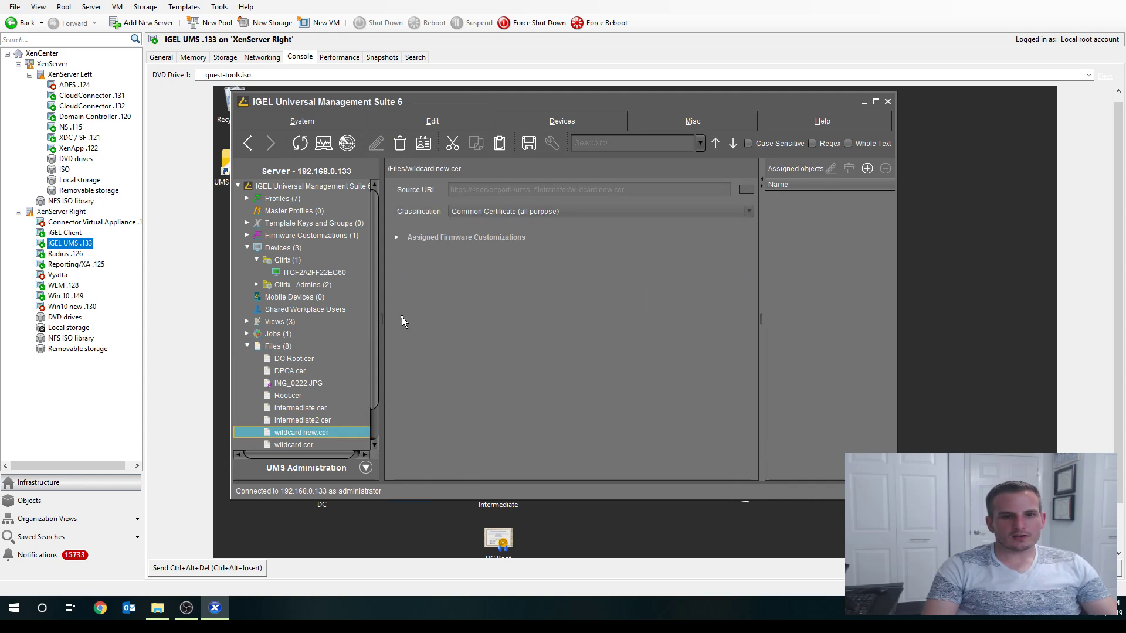
# - Assign DC Root.cer to thin client ITCF2A2FF22EC60, effective now
pyautogui.click(311, 411)
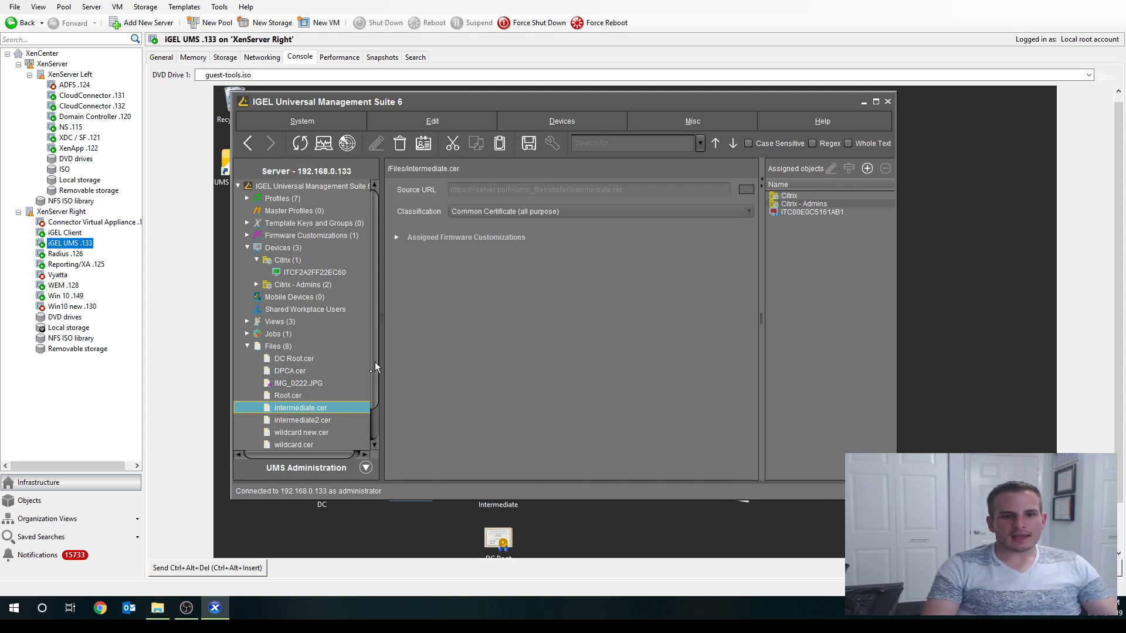
pyautogui.click(298, 274)
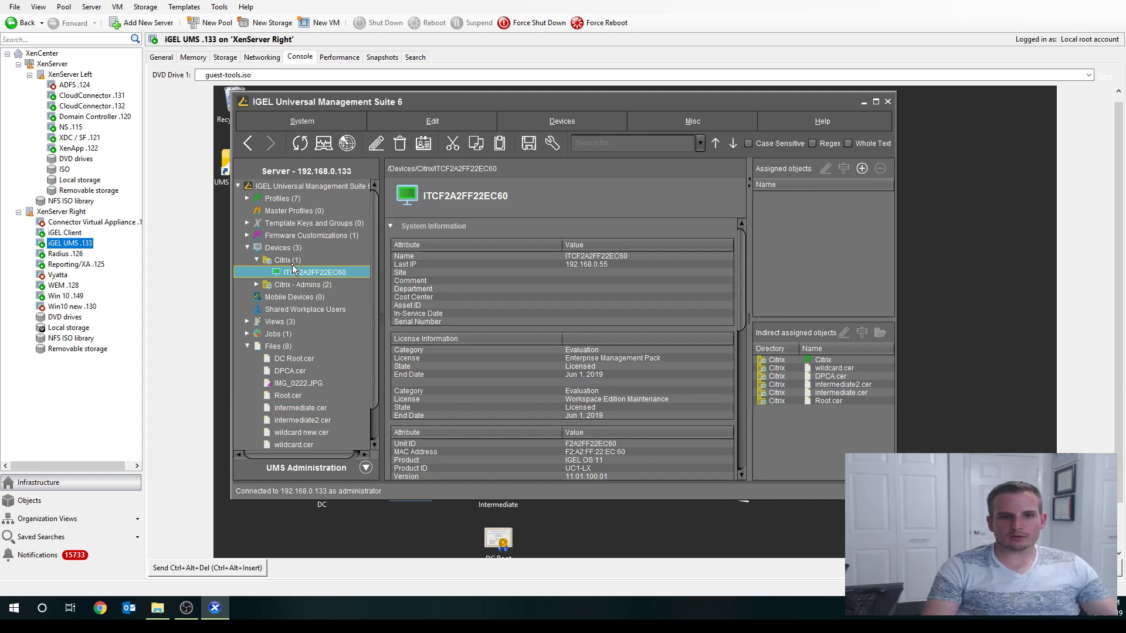
pyautogui.click(297, 360)
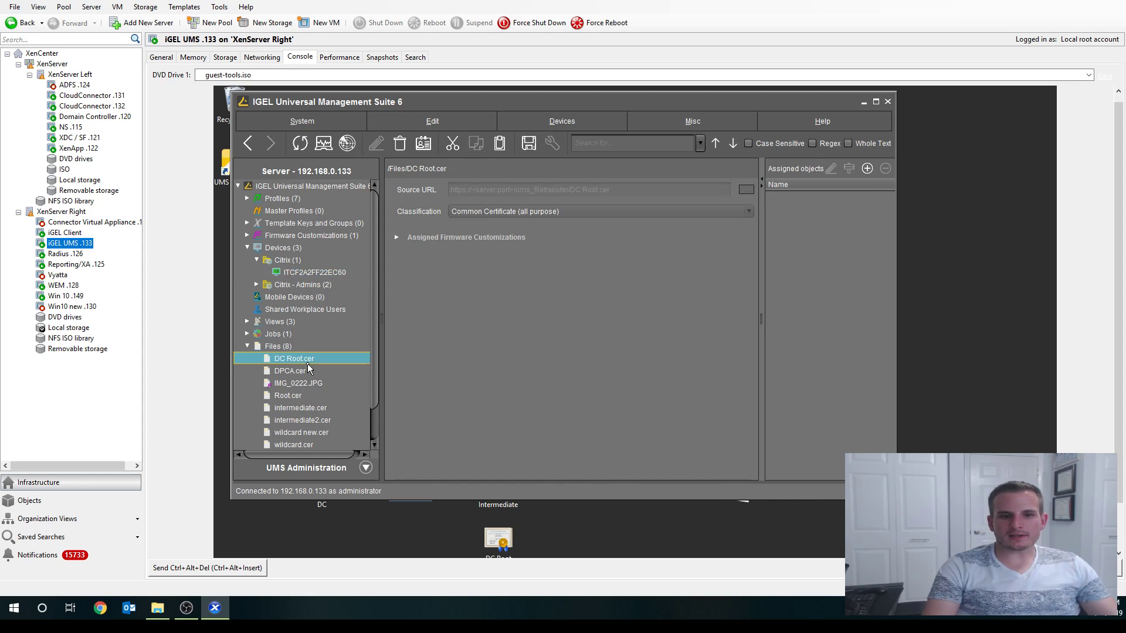
pyautogui.moveTo(296, 366); pyautogui.dragTo(293, 276)
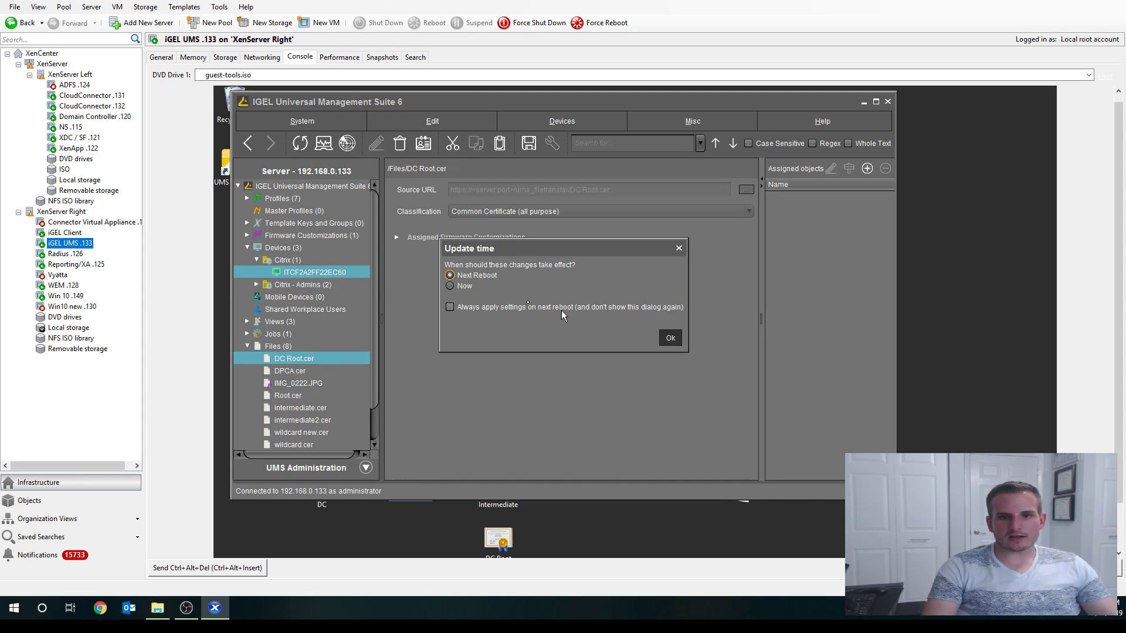
pyautogui.click(450, 285)
pyautogui.click(670, 339)
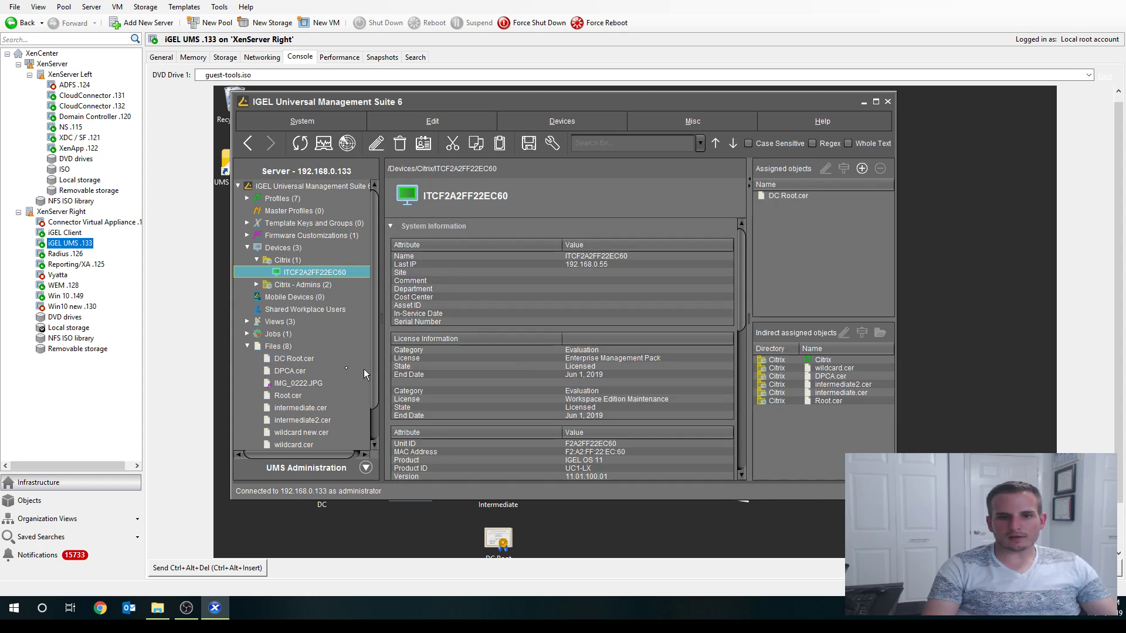
# - Assign intermediate.cer and wildcard new.cer to the thin client, each effective now
pyautogui.moveTo(301, 409); pyautogui.dragTo(300, 273)
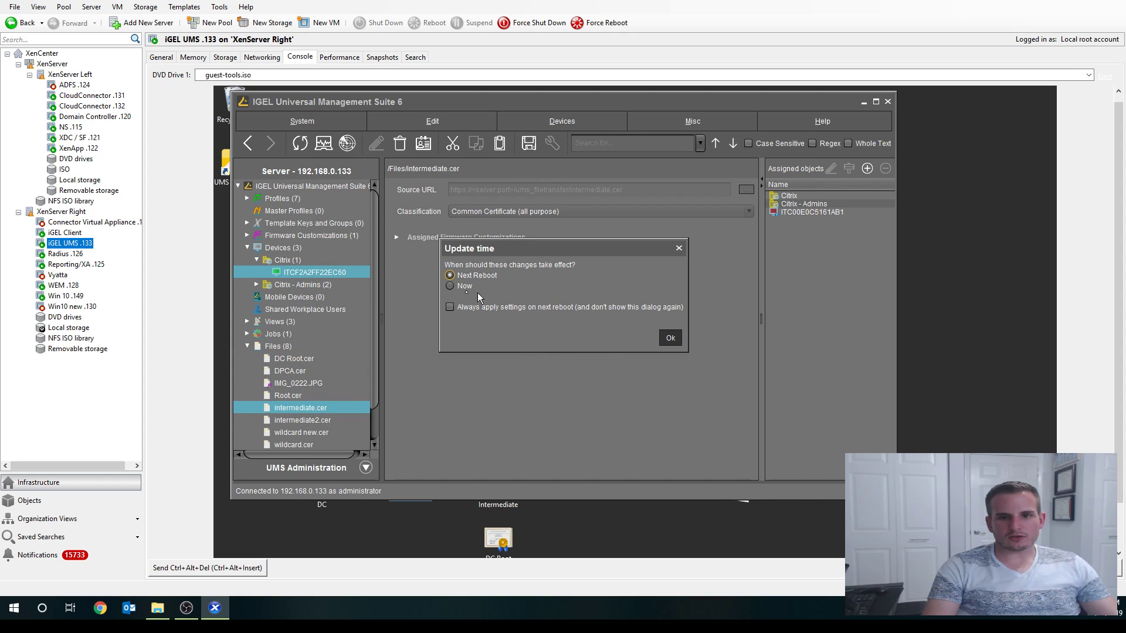
pyautogui.click(450, 286)
pyautogui.click(671, 339)
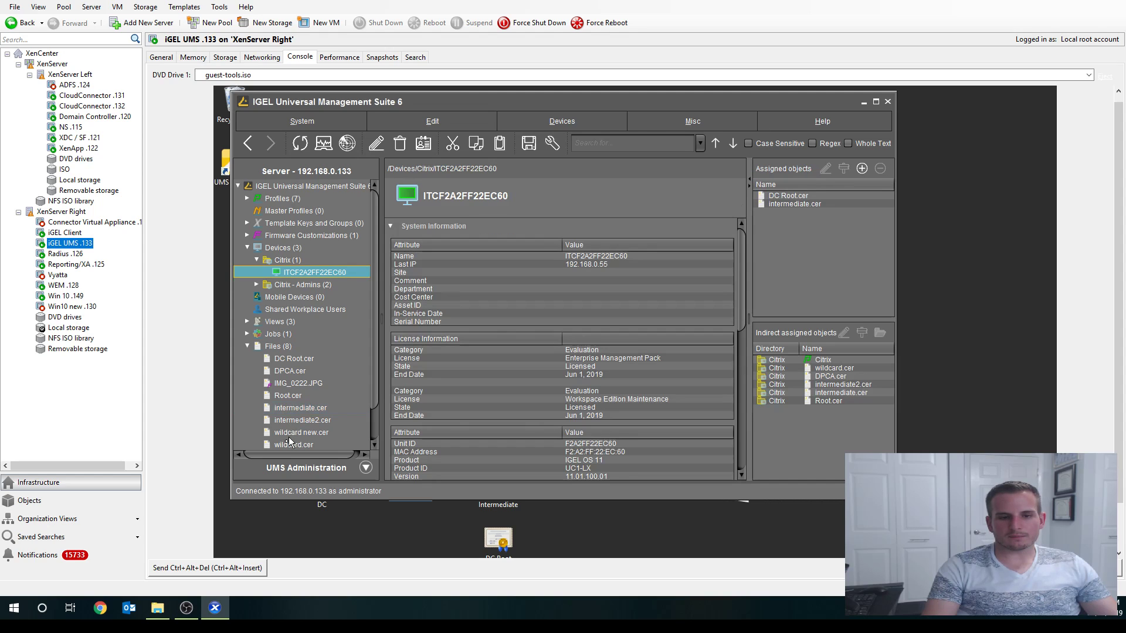
pyautogui.moveTo(309, 434); pyautogui.dragTo(309, 274)
pyautogui.click(466, 289)
pyautogui.click(670, 338)
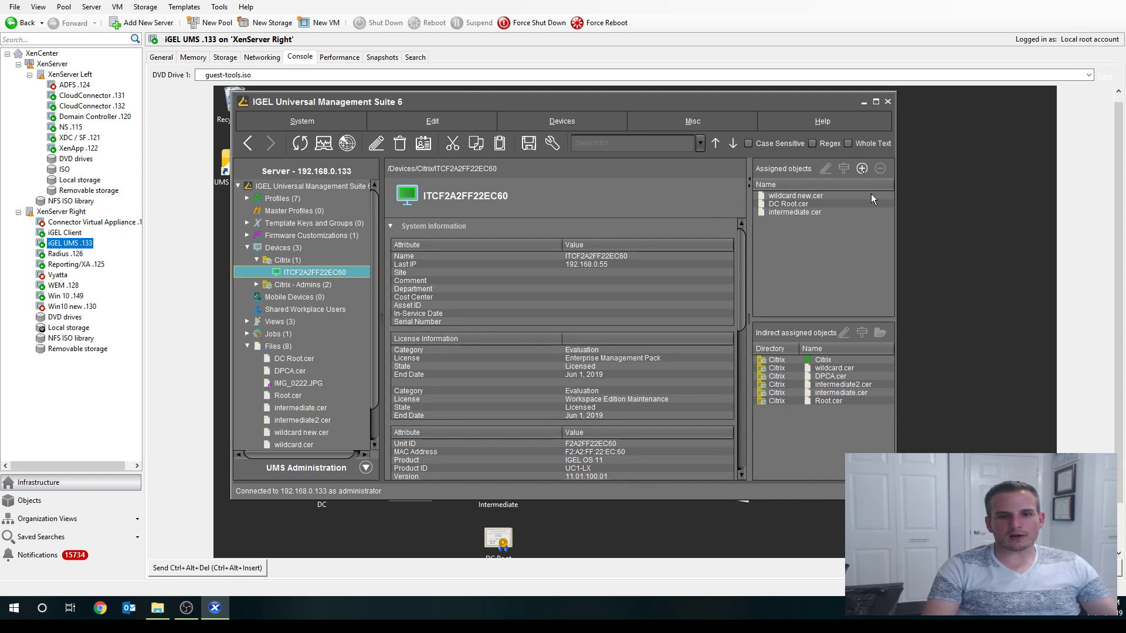
# - Verify wildcard new.cer, DC Root.cer and intermediate.cer appear among the thin client's assigned certificates
pyautogui.click(808, 196)
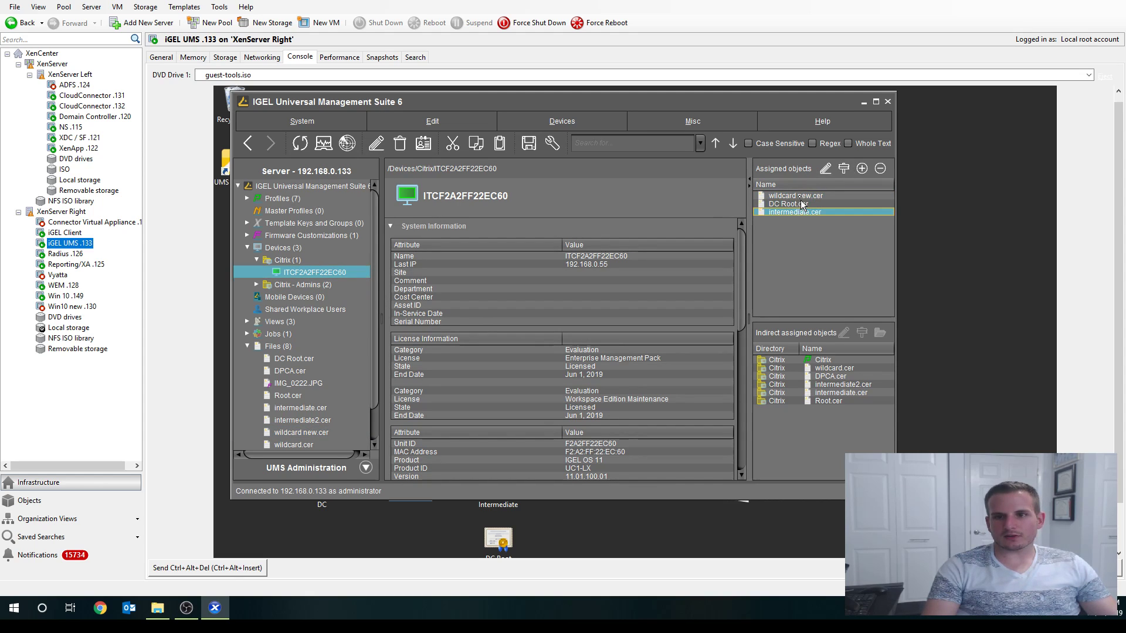
pyautogui.click(800, 204)
pyautogui.click(803, 212)
# - On the IGEL Client console, accept all three configuration warnings to apply the new settings
pyautogui.click(65, 233)
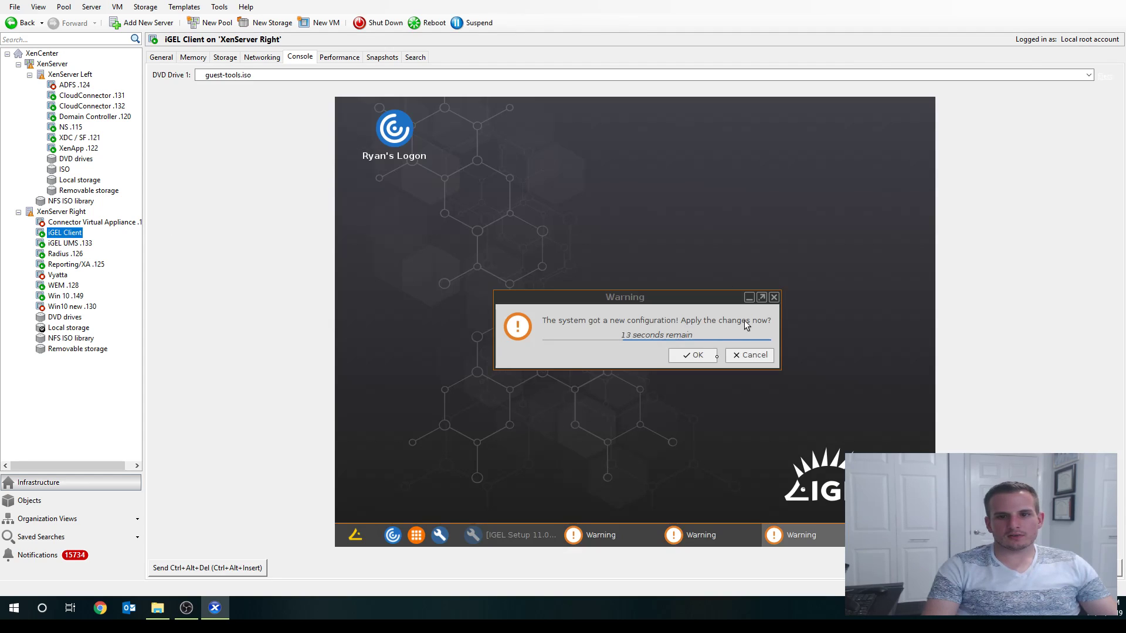
pyautogui.click(688, 355)
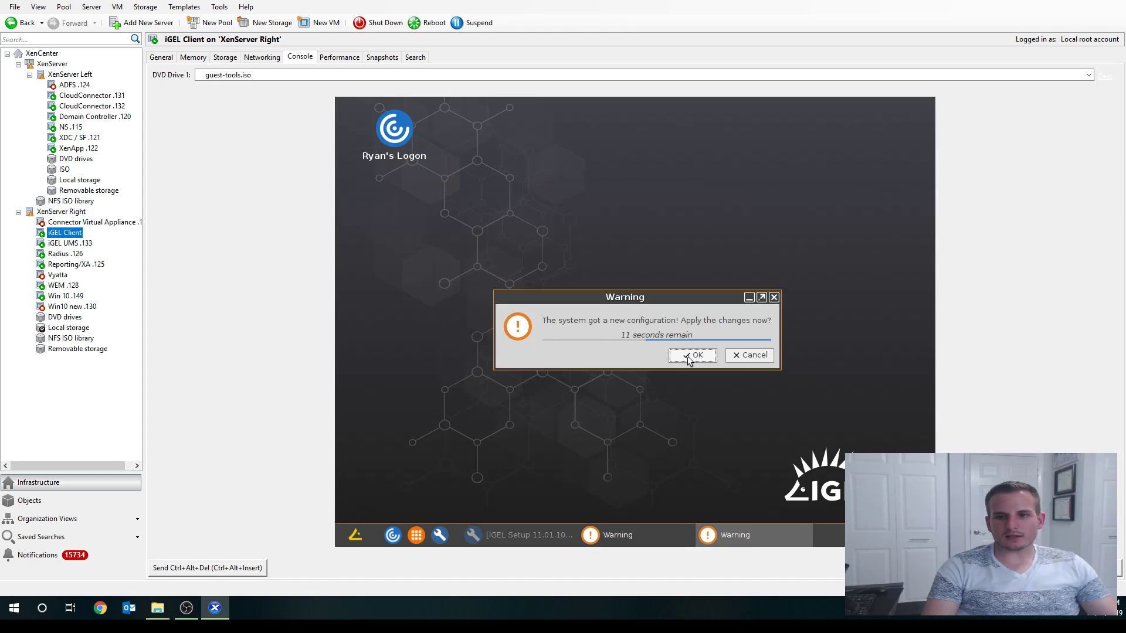
pyautogui.click(687, 356)
pyautogui.click(688, 355)
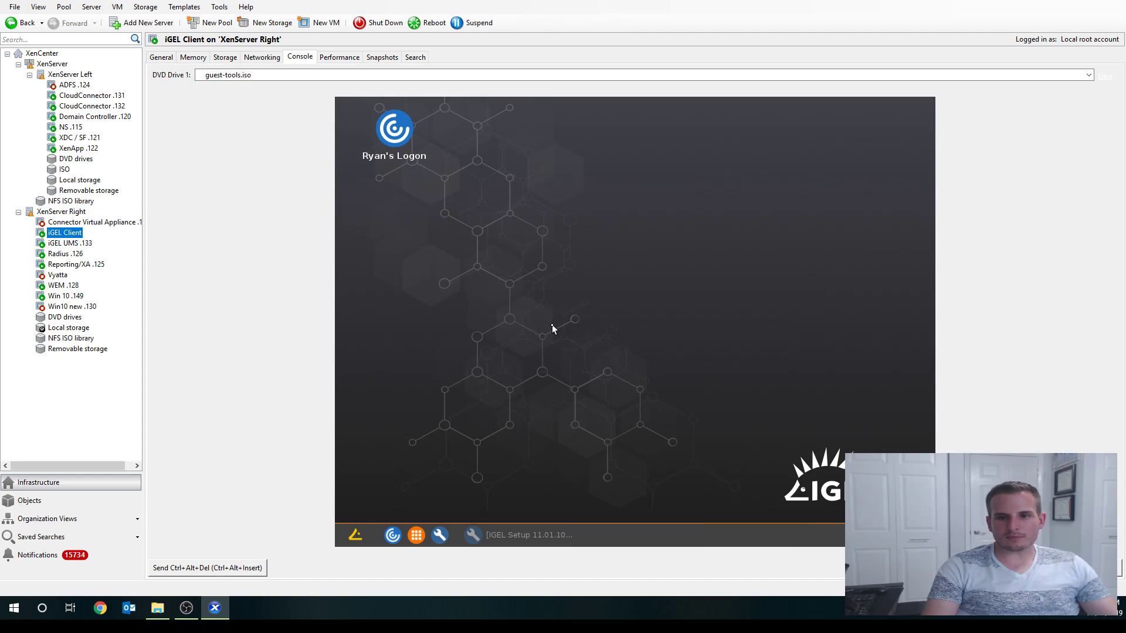
# - Log in to Citrix Workspace by entering the account password
pyautogui.doubleClick(397, 143)
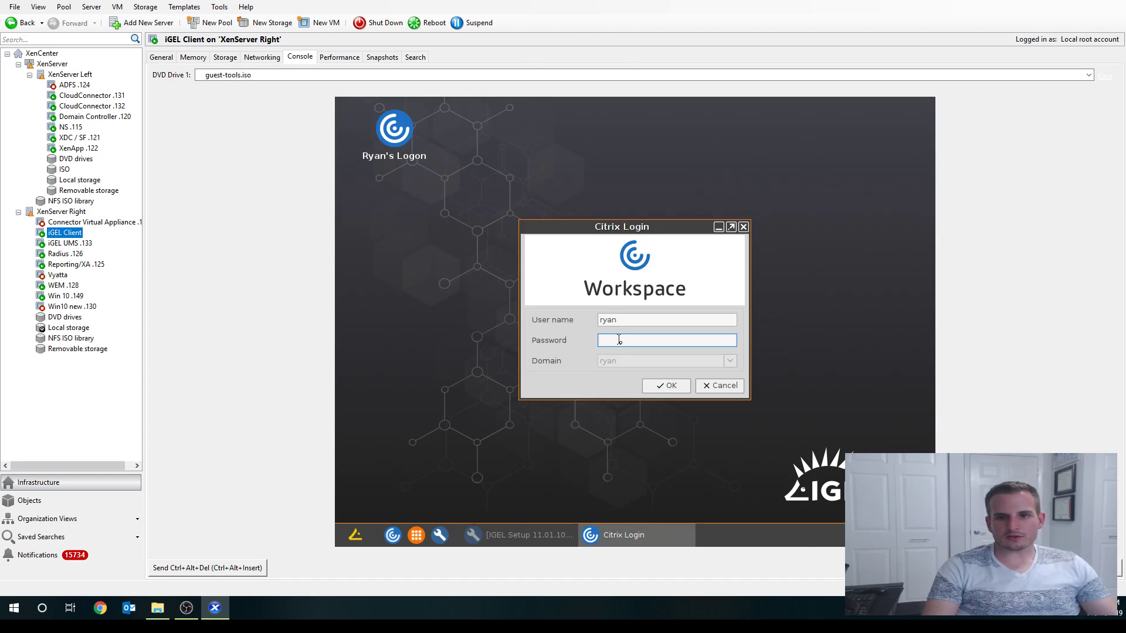
pyautogui.write('********')
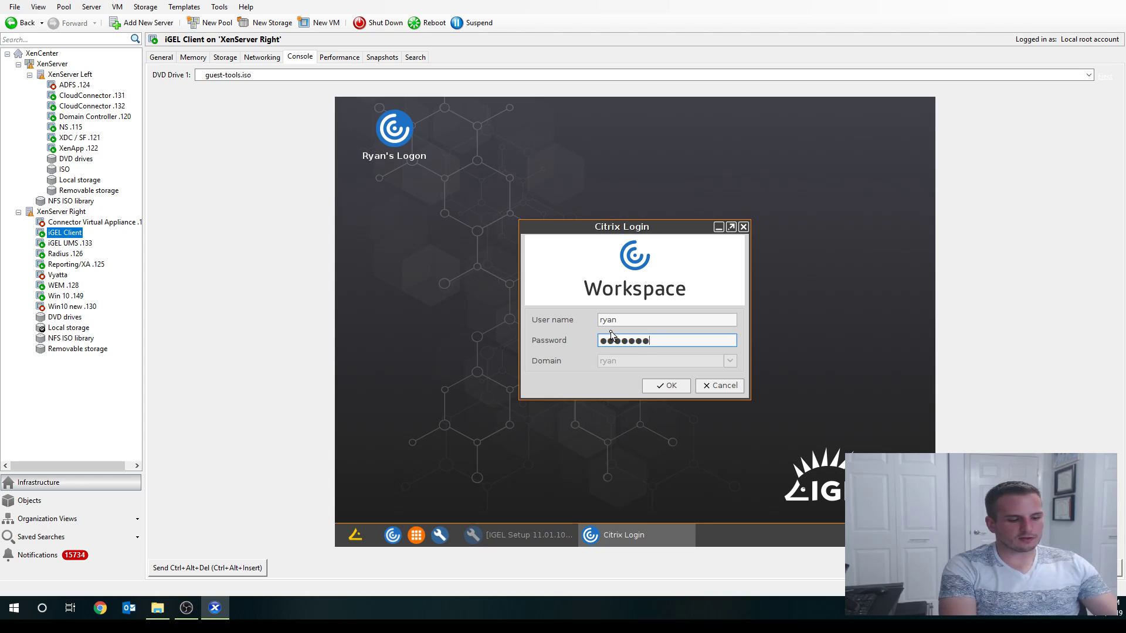
pyautogui.press('Return')
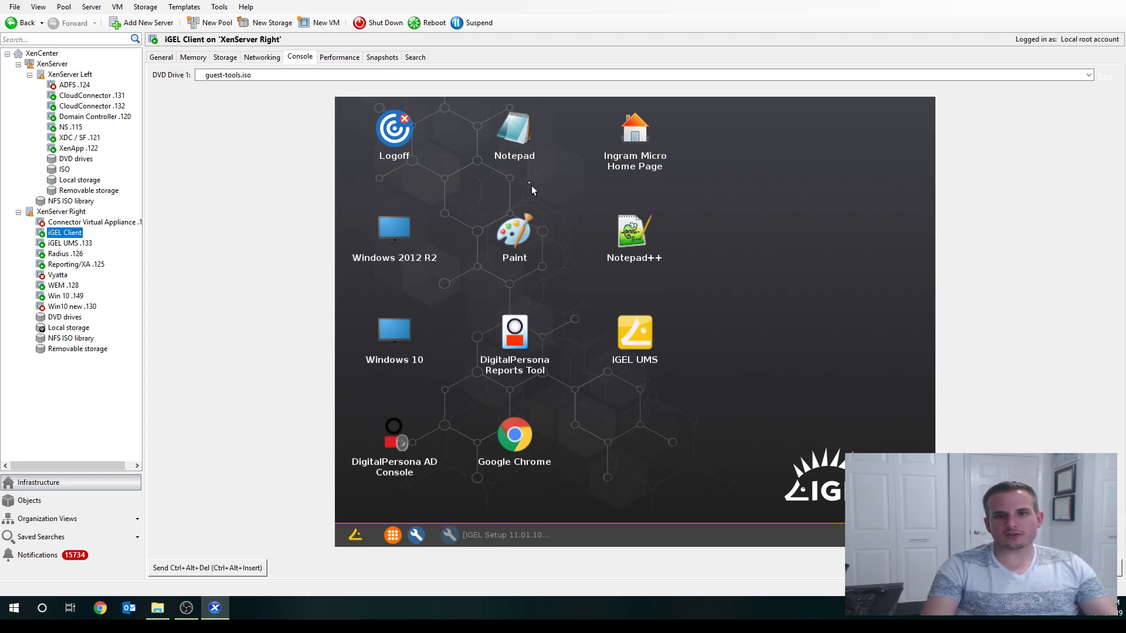
# - Launch the published Notepad app from the IGEL Client's Citrix Workspace desktop
pyautogui.doubleClick(527, 156)
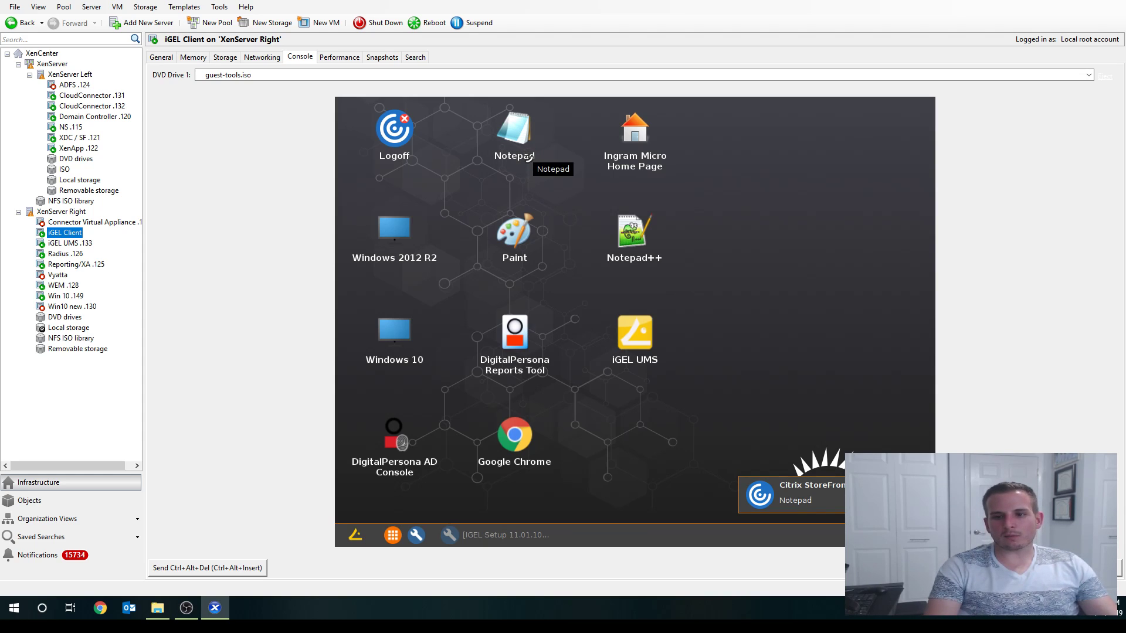